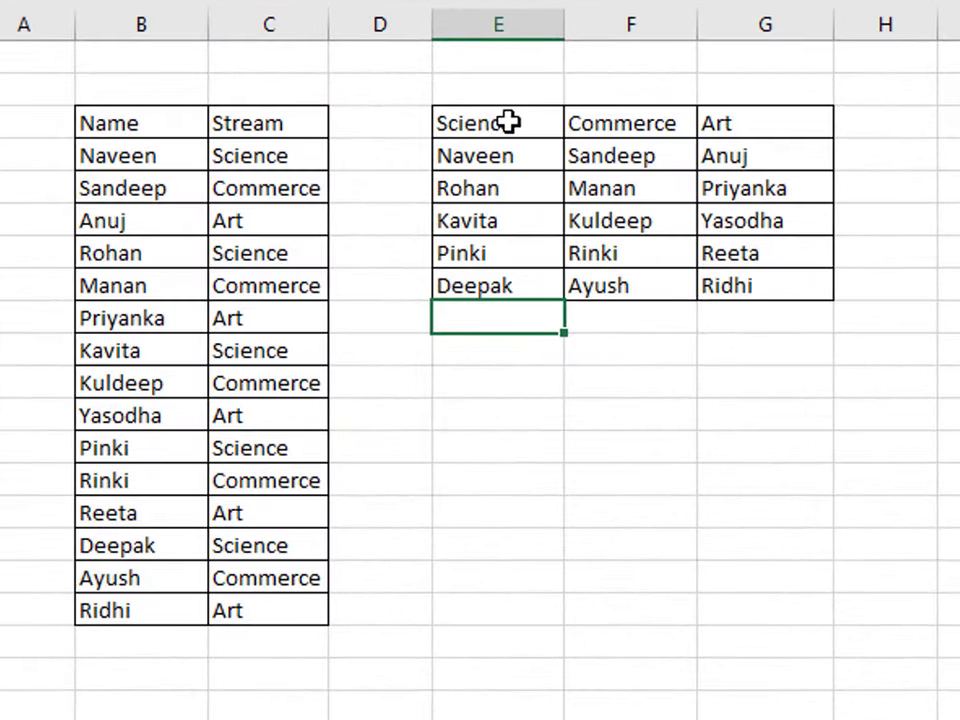
- Review the result table and the source list's Name and Stream columns, starting with Naveen's Science entry
left_click_drag(467, 122, 739, 257)
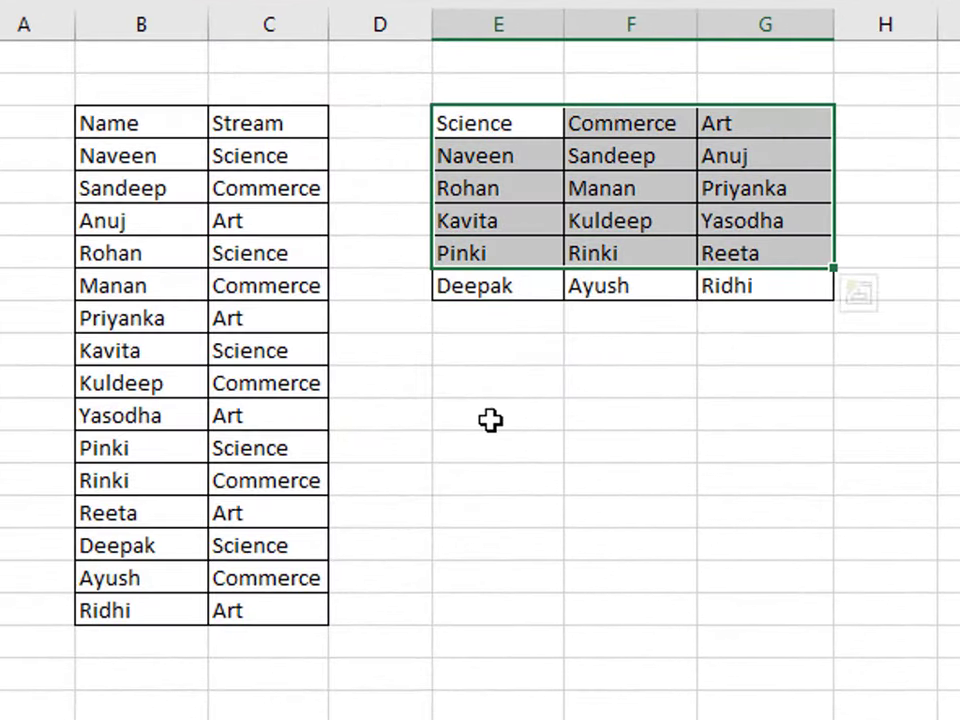
left_click(491, 420)
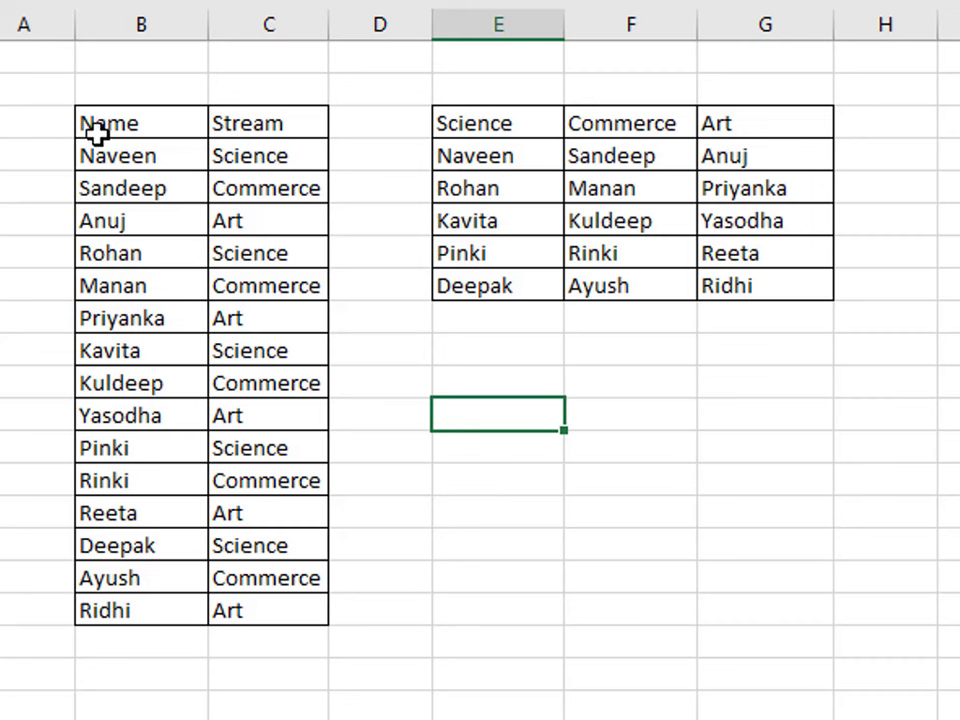
left_click_drag(105, 123, 100, 640)
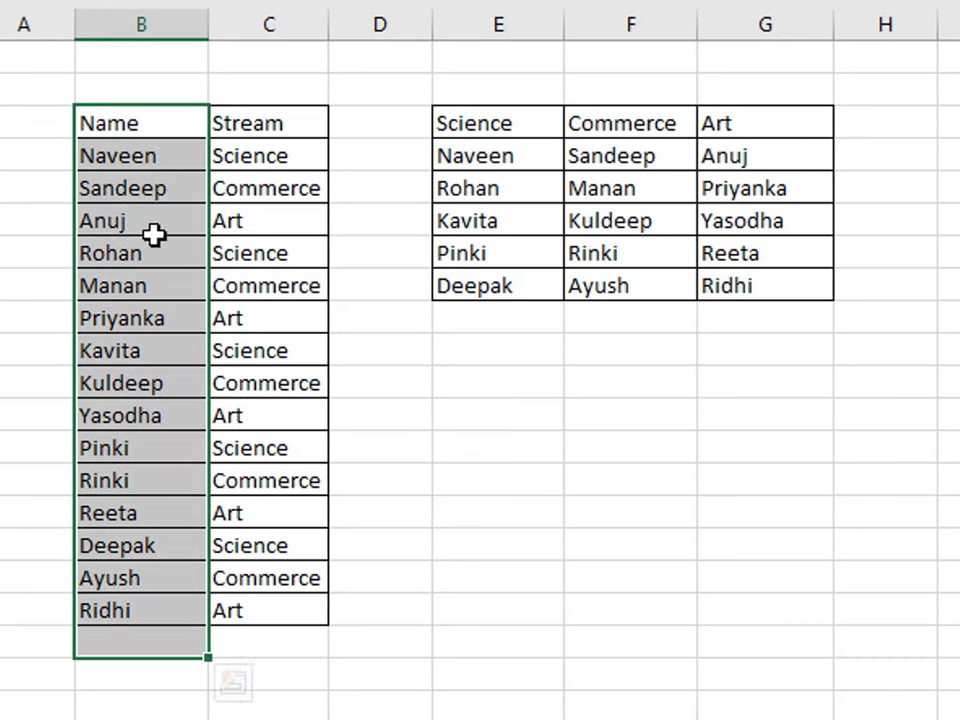
left_click_drag(230, 123, 236, 610)
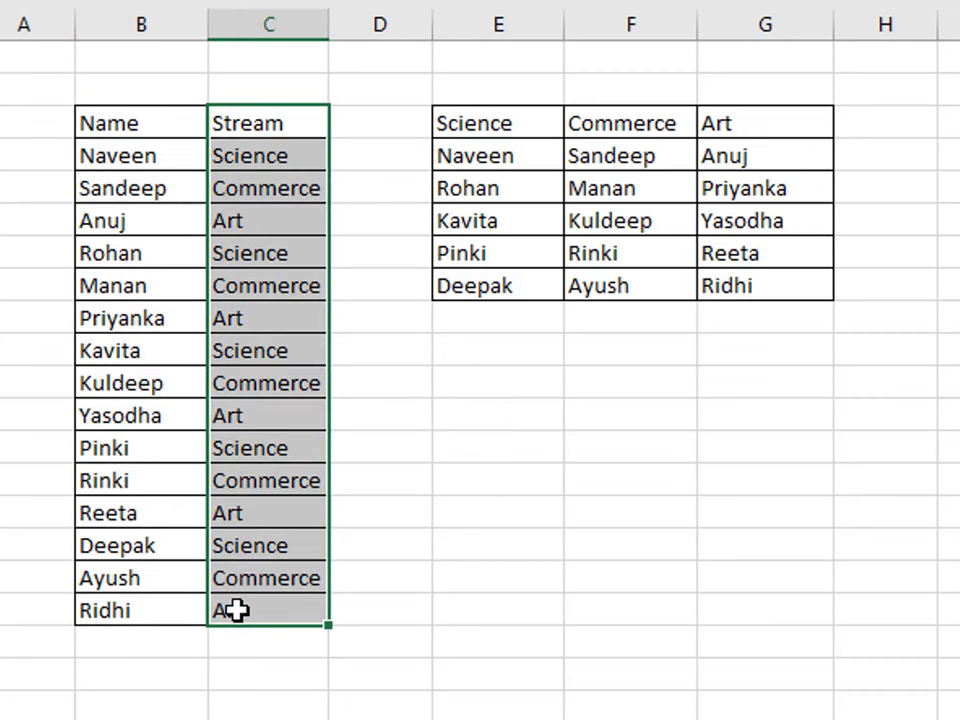
left_click(213, 155)
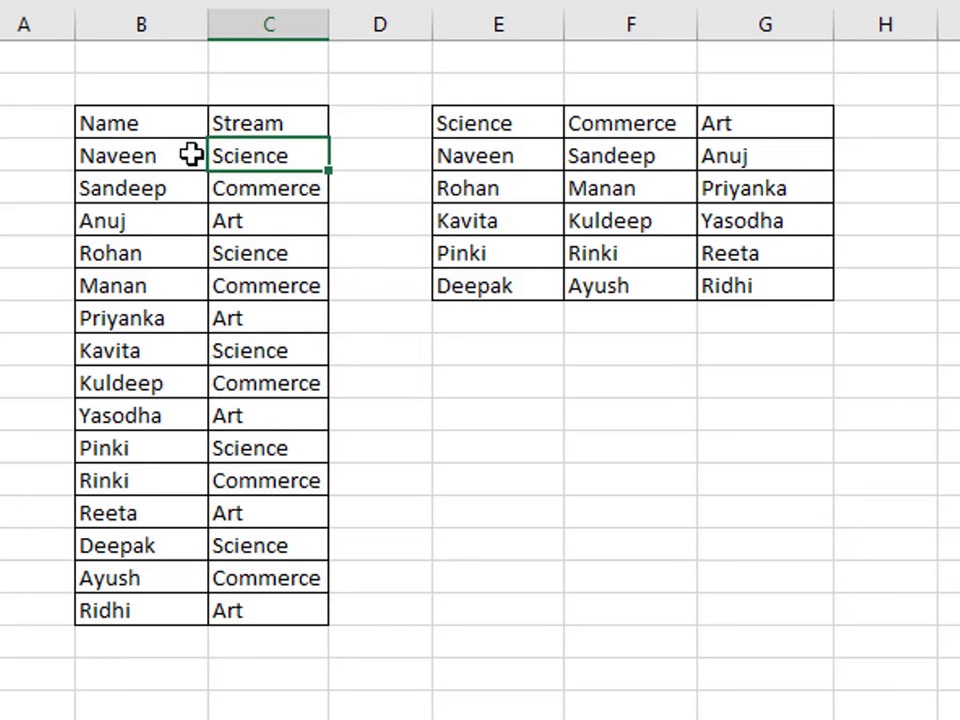
left_click(161, 156)
left_click(259, 126)
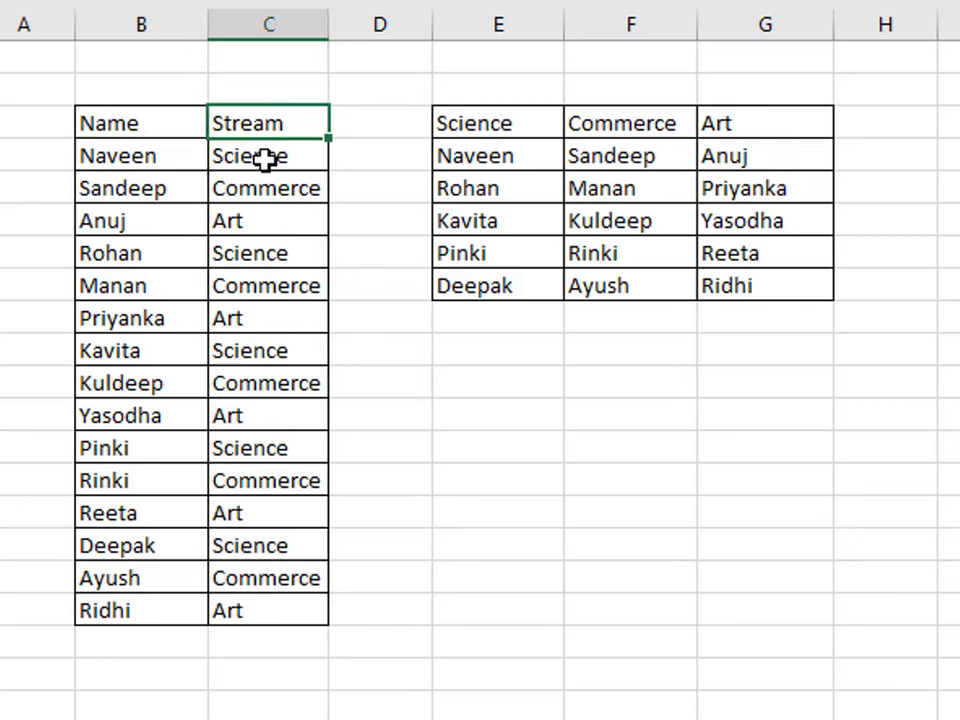
left_click(260, 160)
left_click(257, 185)
left_click(246, 224)
left_click(245, 165)
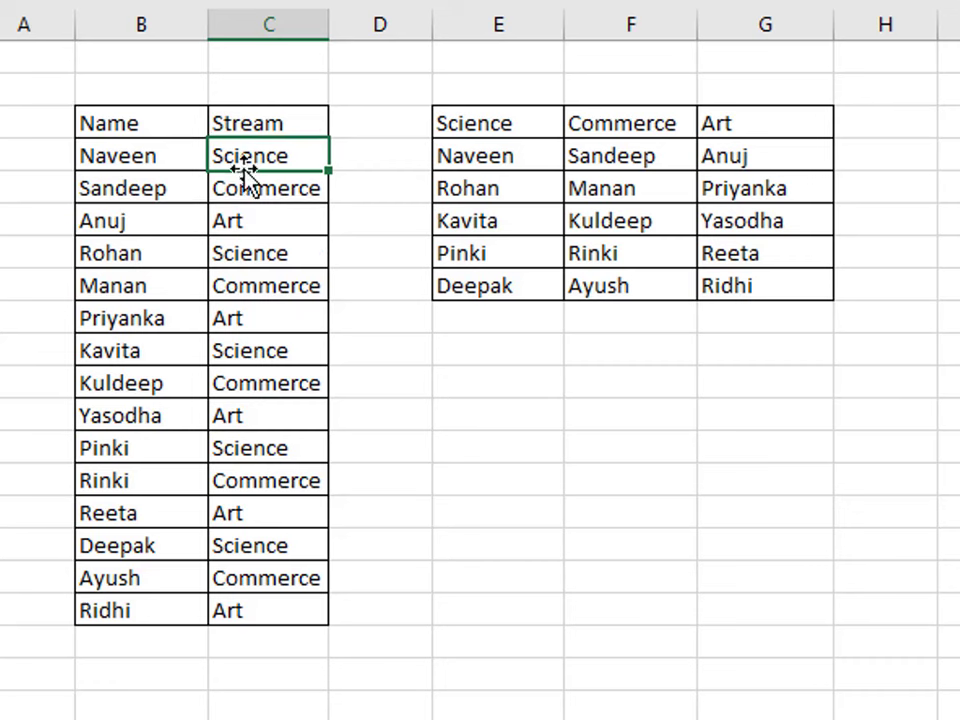
left_click(167, 160)
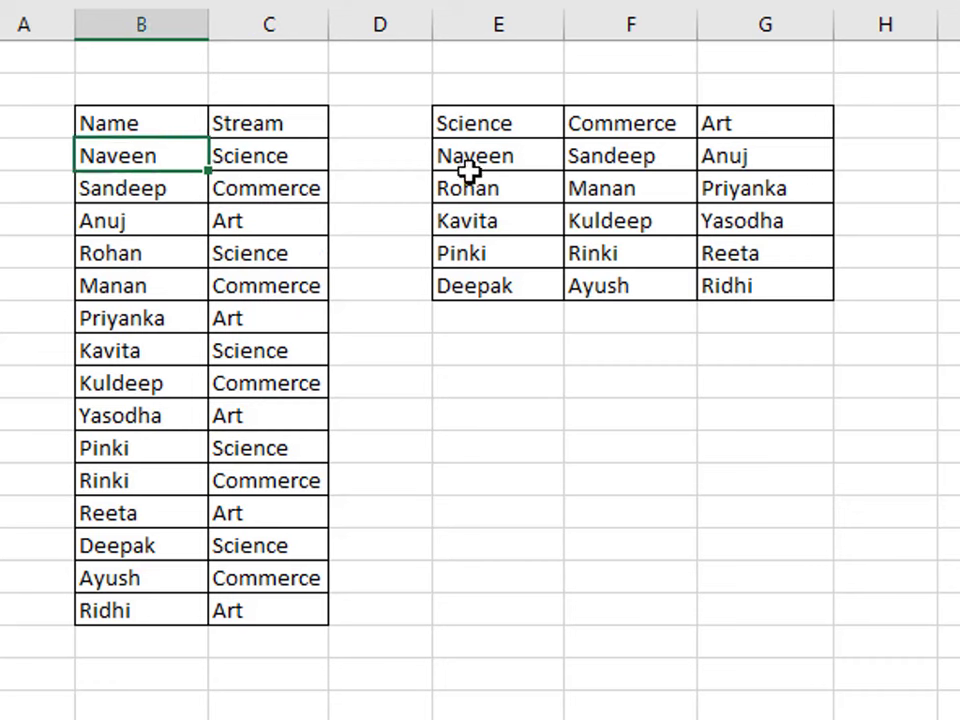
- Mark the Science, Commerce and Art columns of the result table in turn
left_click_drag(470, 172, 467, 341)
key("ctrl+e")
left_click_drag(643, 128, 624, 308)
key("ctrl+e")
left_click_drag(761, 126, 757, 313)
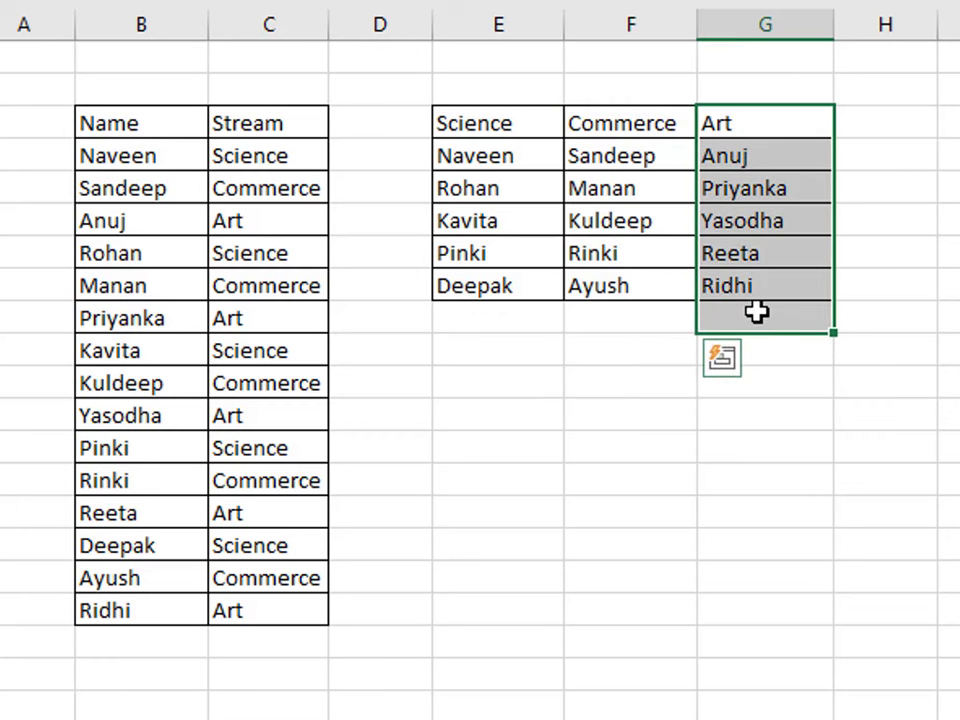
left_click(752, 292)
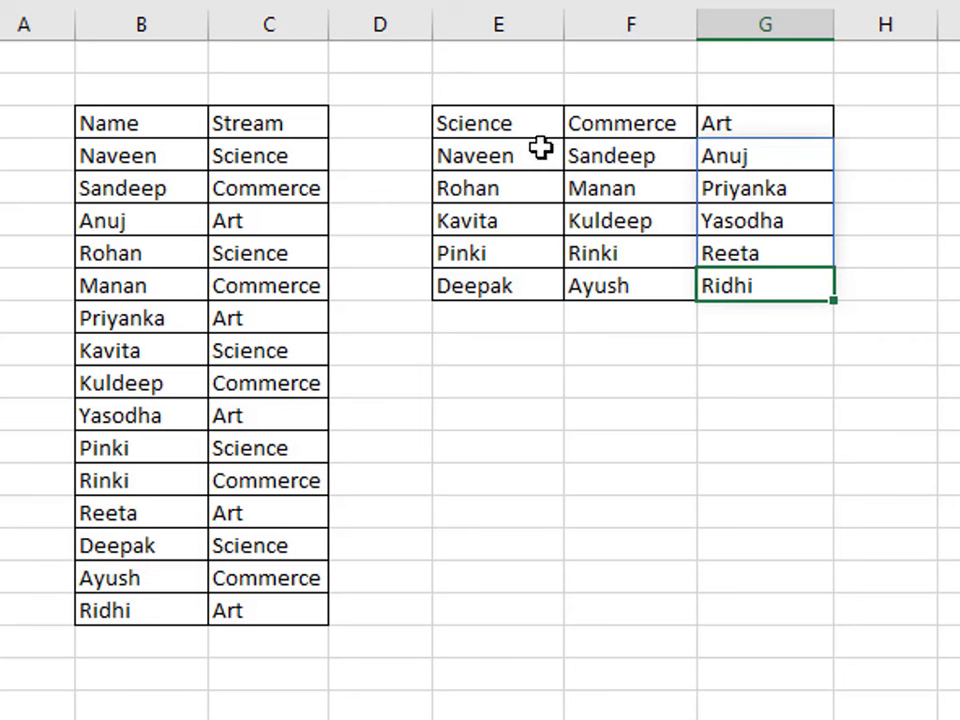
- Point out the Science entries in the Stream column, down to Pinki's and Deepak's
left_click(280, 160)
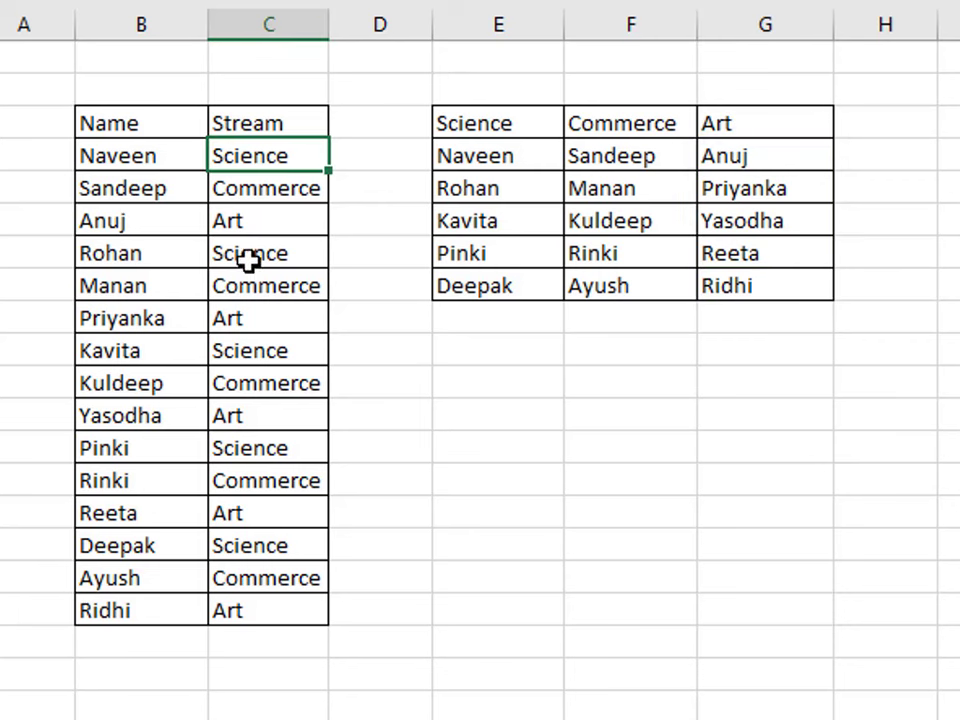
left_click(249, 253)
left_click(250, 350)
left_click(255, 450)
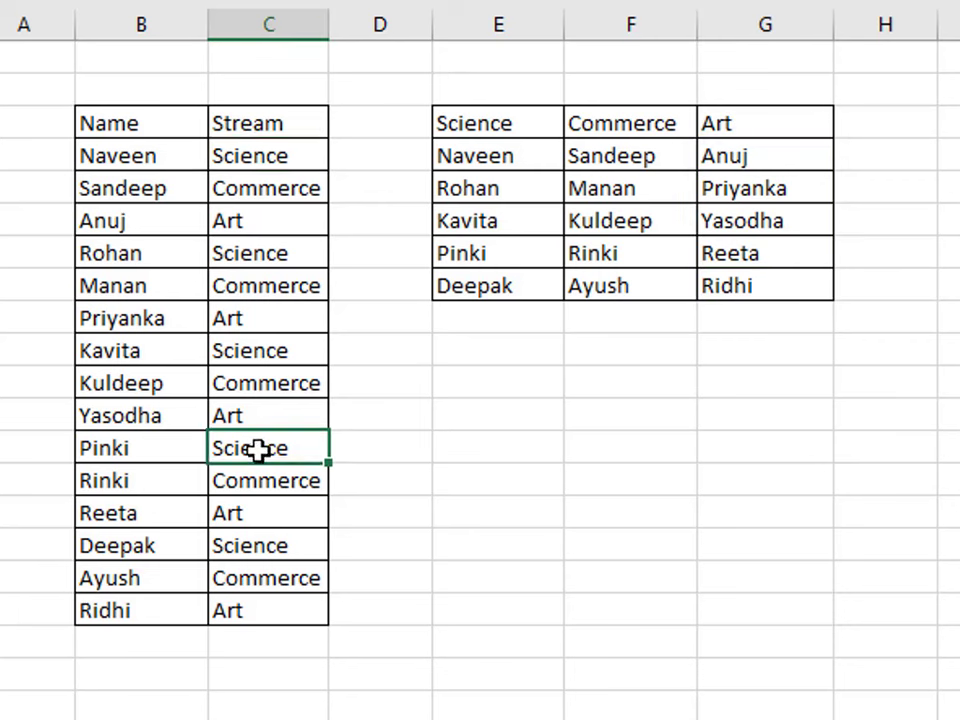
left_click(257, 552)
- Match each Science entry to its student: Naveen, Rohan, Kavita, Pinki and Deepak
left_click(285, 157)
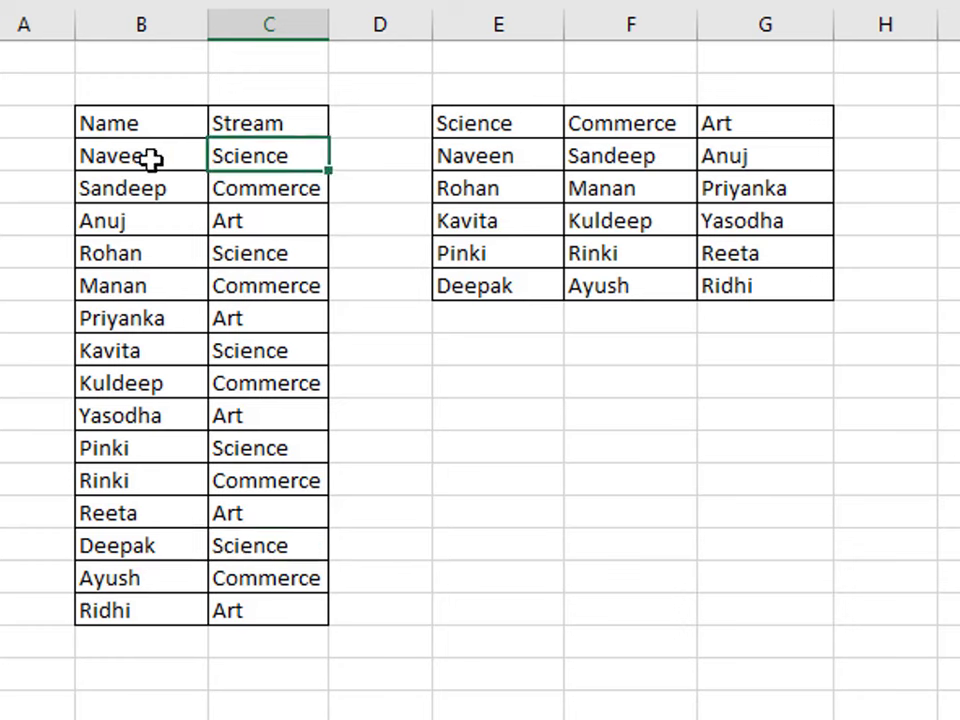
left_click(148, 158)
left_click(262, 253)
left_click(86, 253)
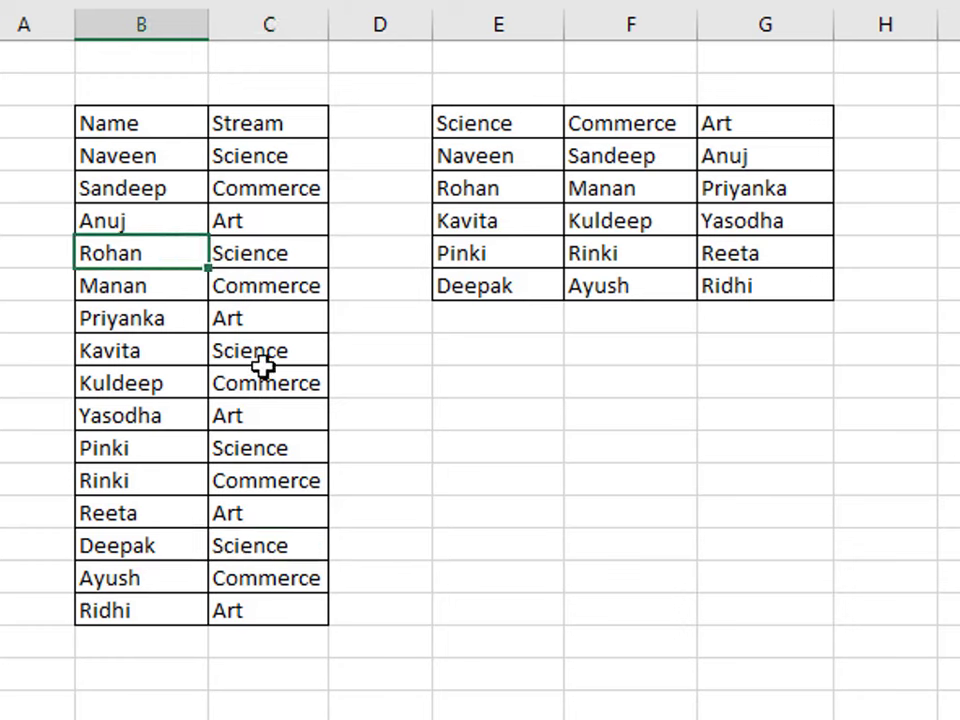
left_click(264, 375)
left_click(111, 352)
left_click(150, 450)
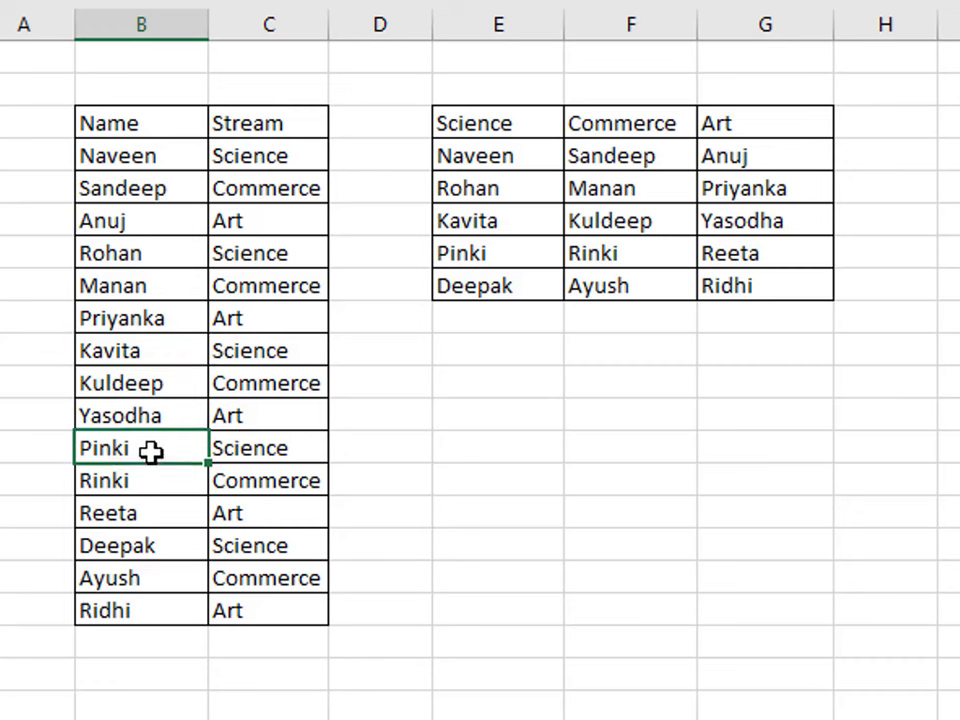
left_click(272, 553)
left_click(176, 555)
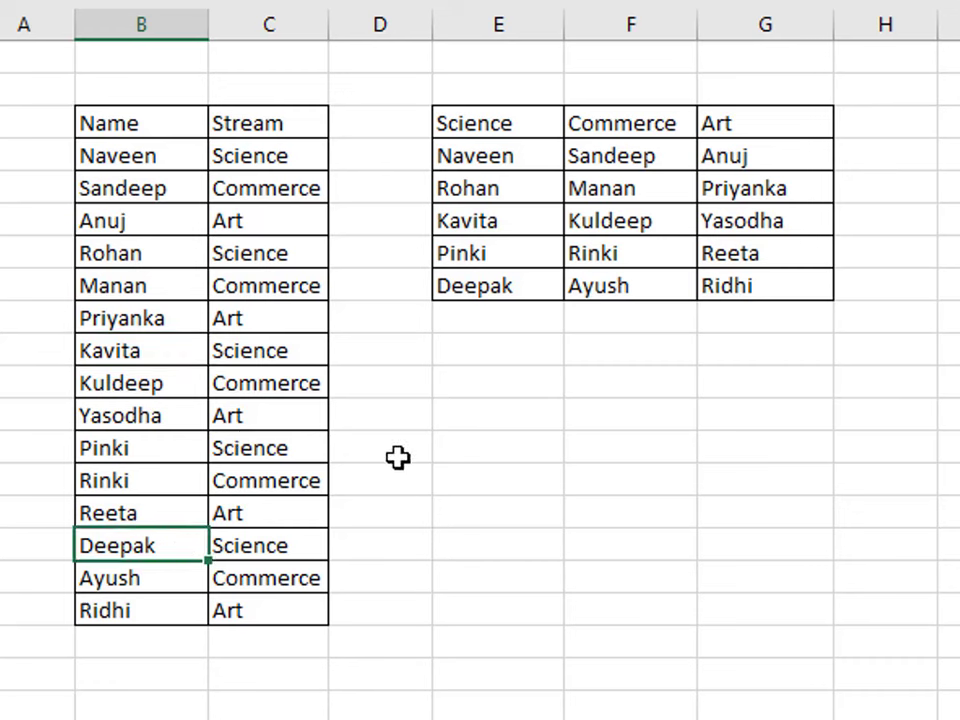
- Select all names under Science, Commerce and Art (E4:G8) and delete them
left_click(454, 158)
key("ctrl+shift+Down")
left_click_drag(463, 195, 470, 306)
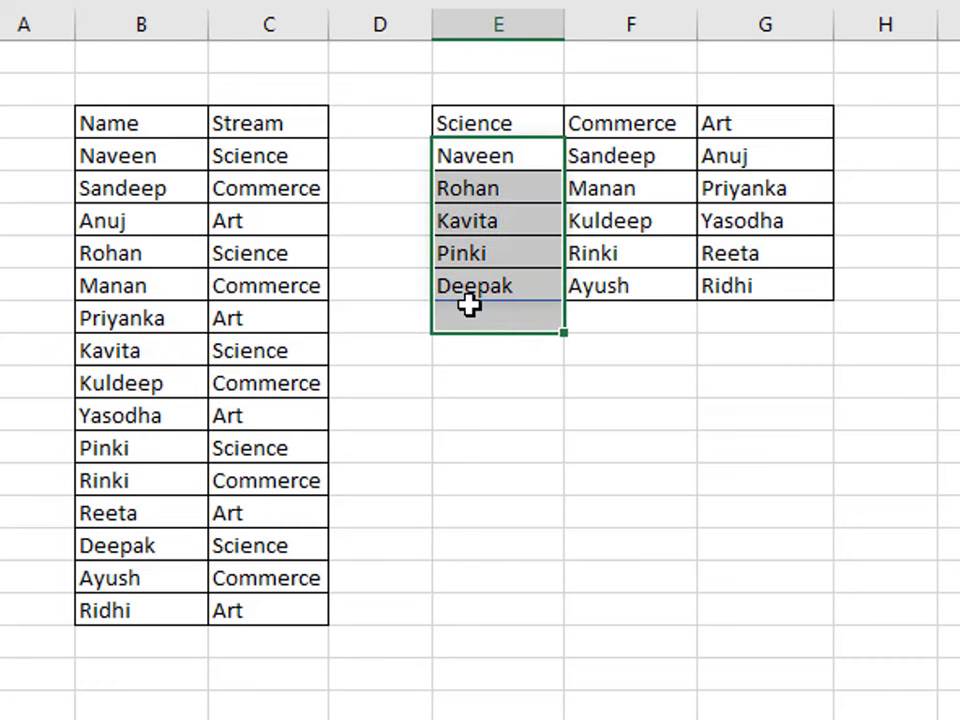
left_click_drag(638, 124, 638, 286)
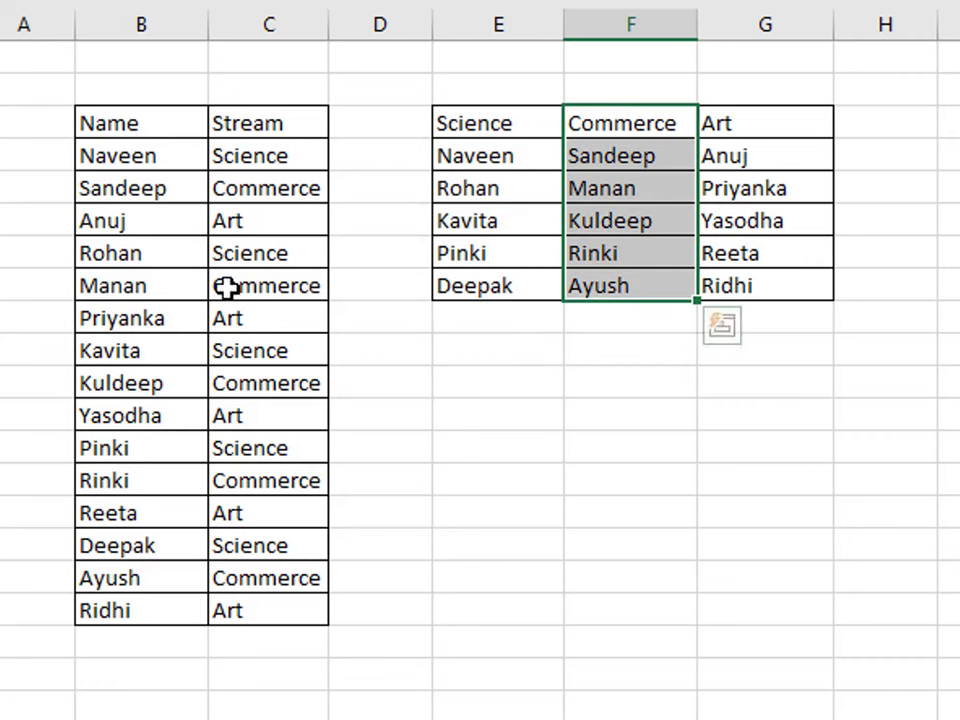
left_click(748, 152)
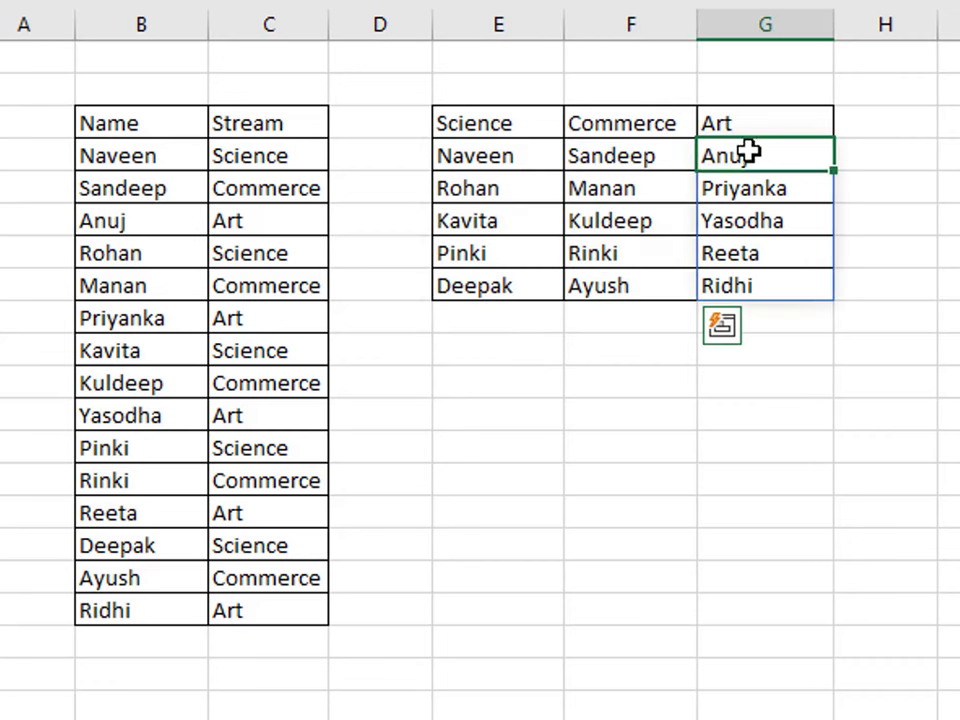
left_click_drag(748, 152, 752, 290)
left_click(752, 290)
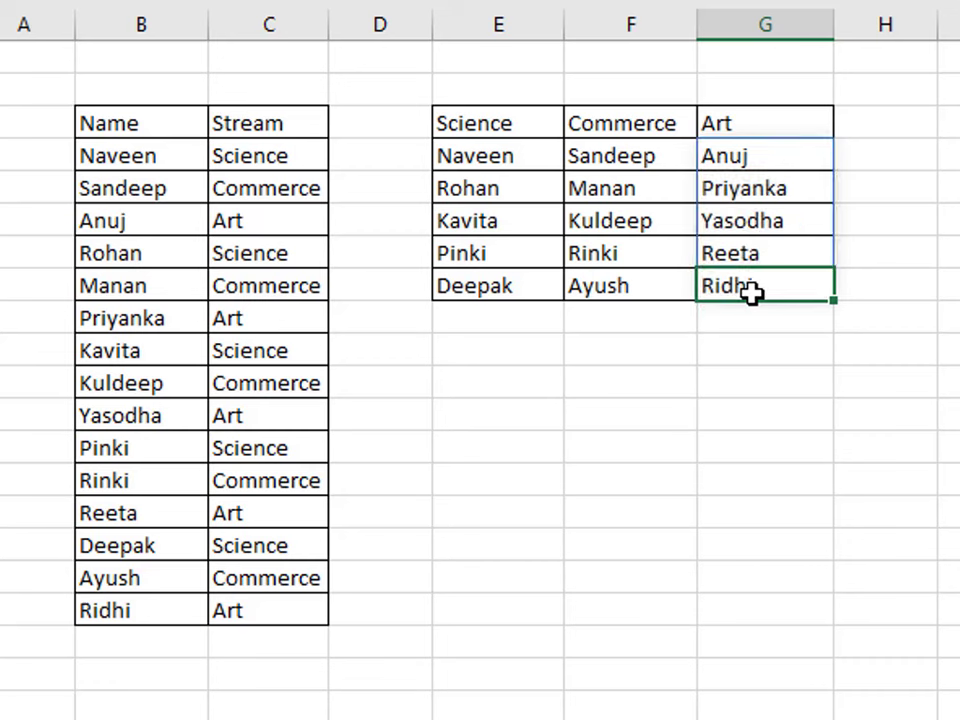
left_click(572, 372)
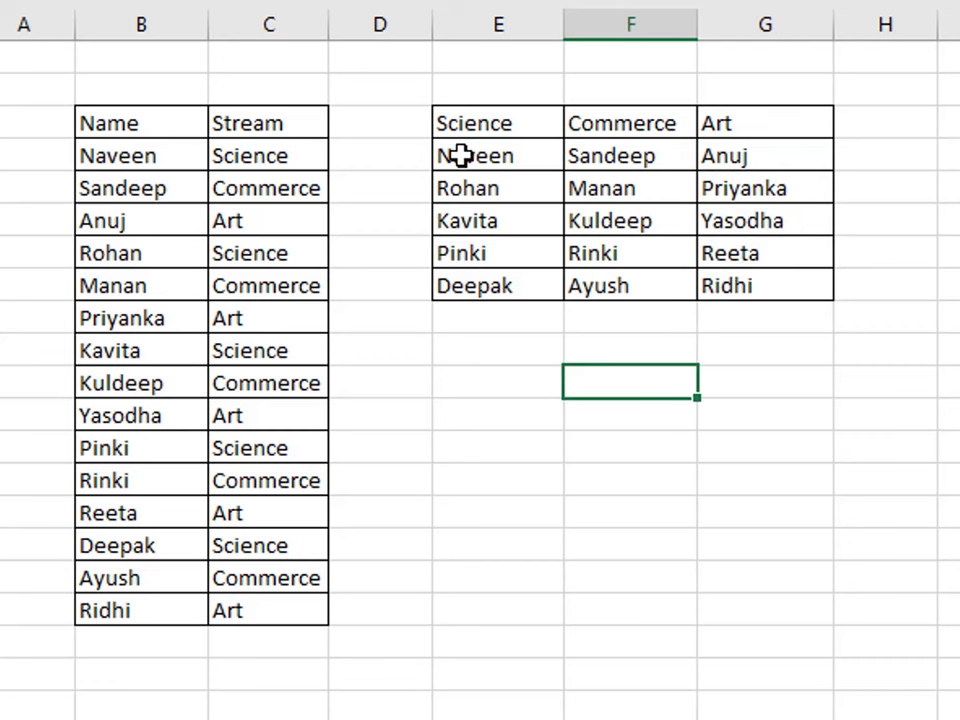
left_click_drag(463, 156, 807, 288)
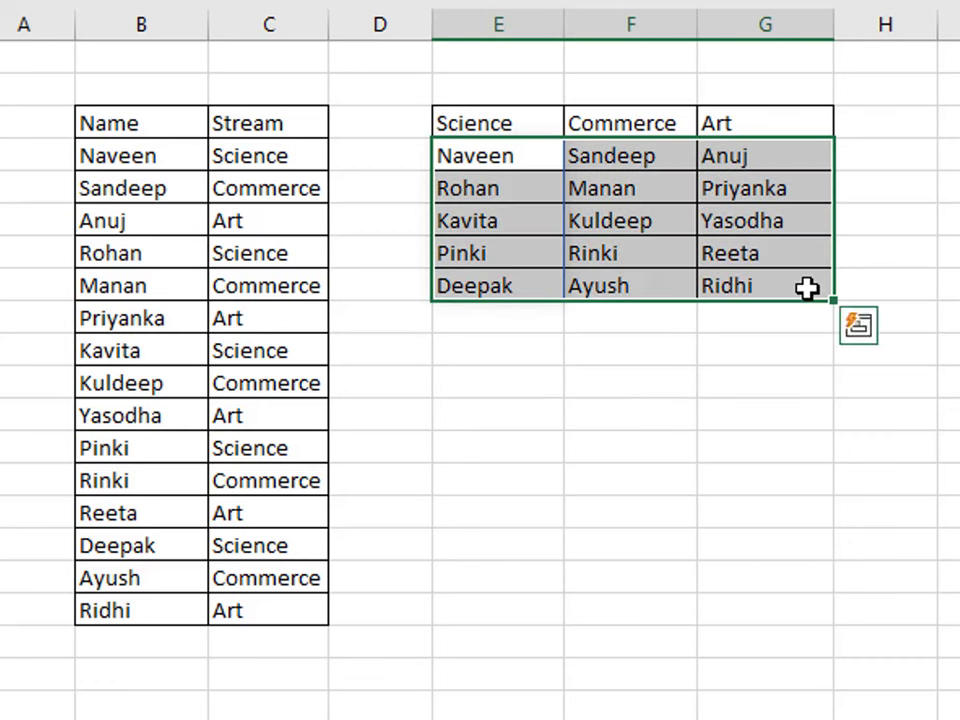
key("Delete")
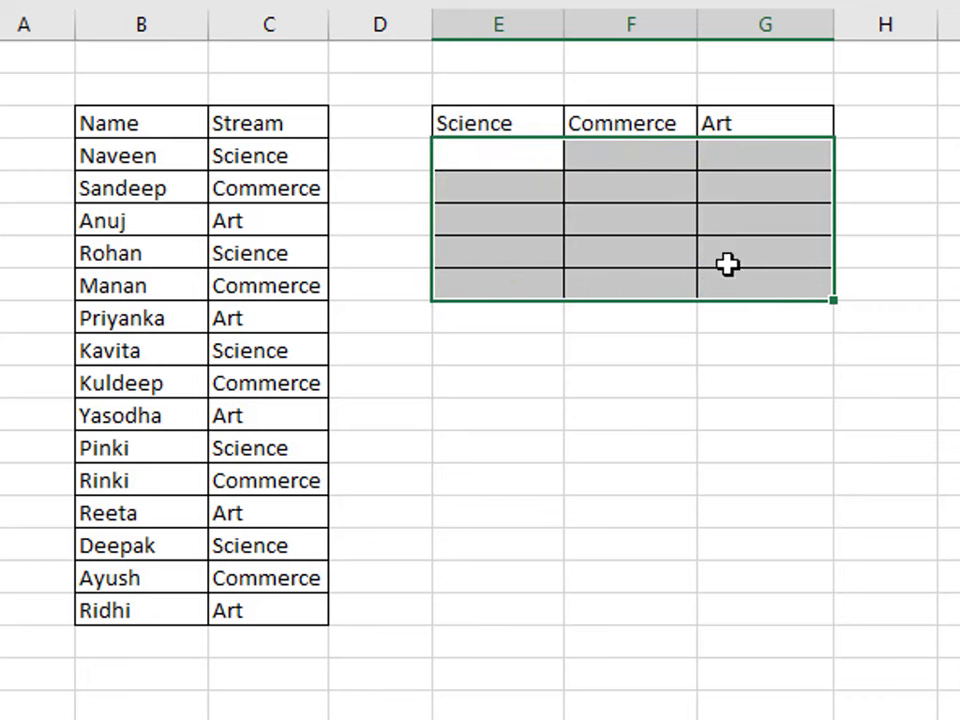
- In E4, start a FILTER formula returning the absolute names range $B$4:$B$18
left_click(505, 155)
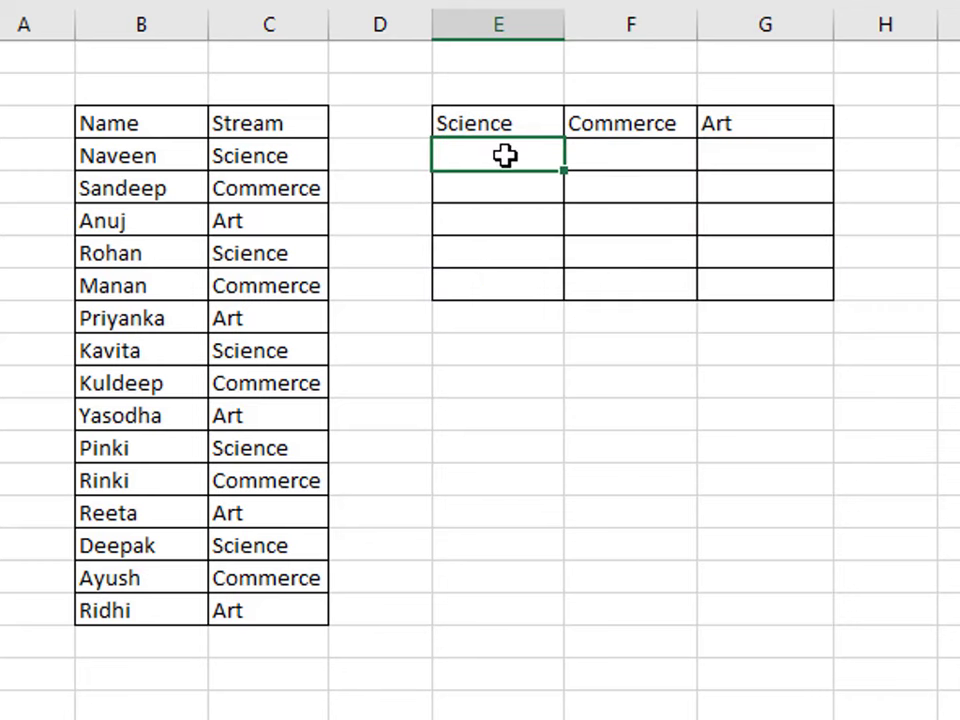
type("=f")
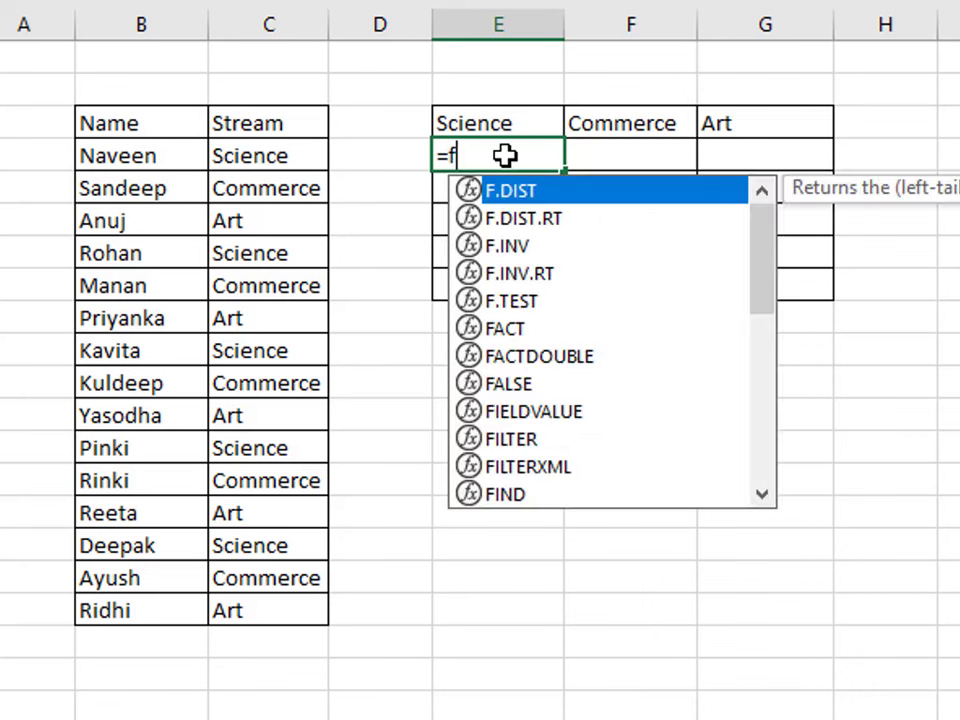
type("ite")
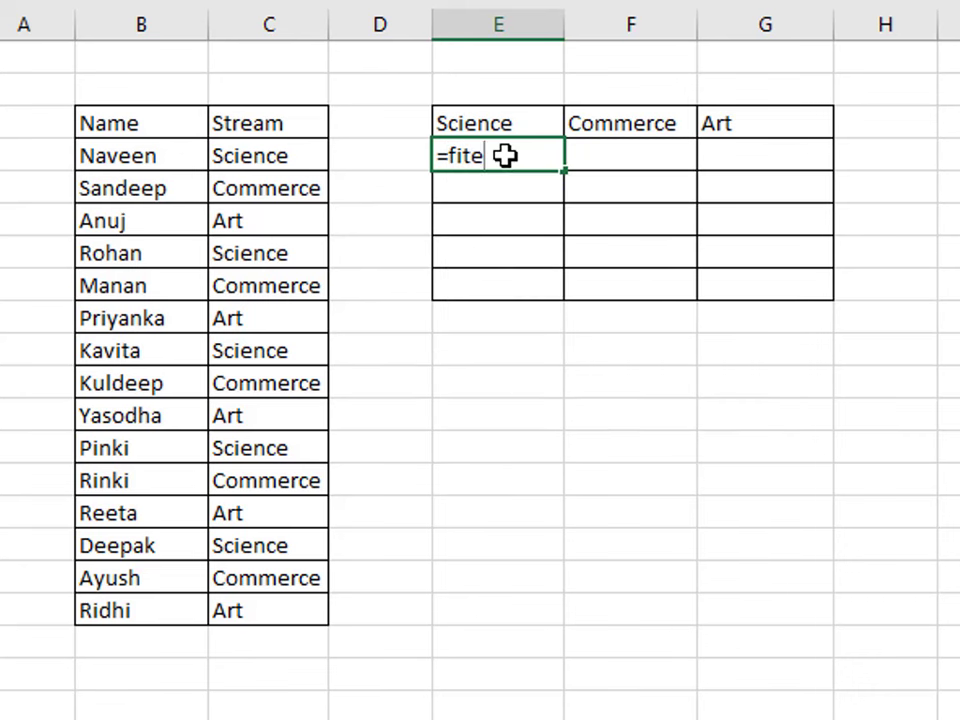
key("BackSpace")
key("BackSpace")
type("l")
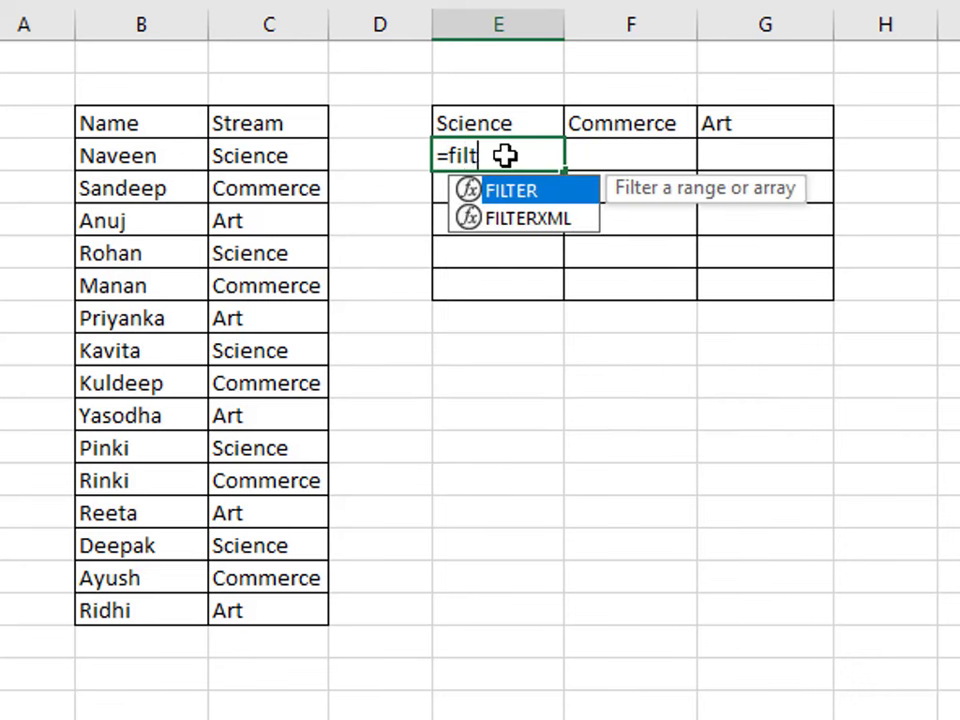
key("Tab")
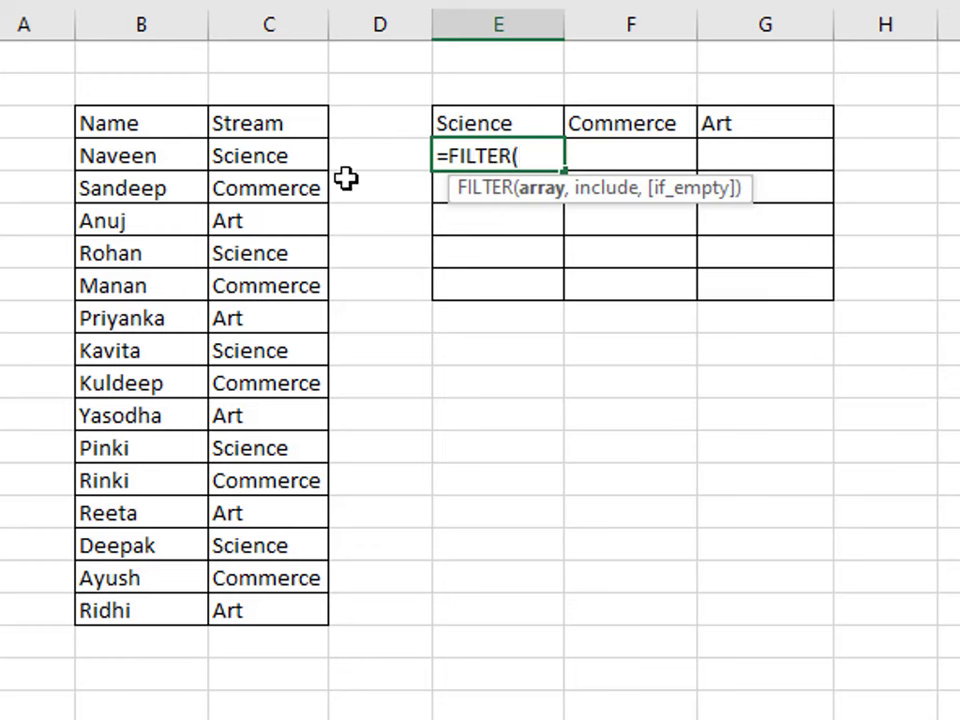
left_click(139, 157)
left_click_drag(139, 177, 147, 602)
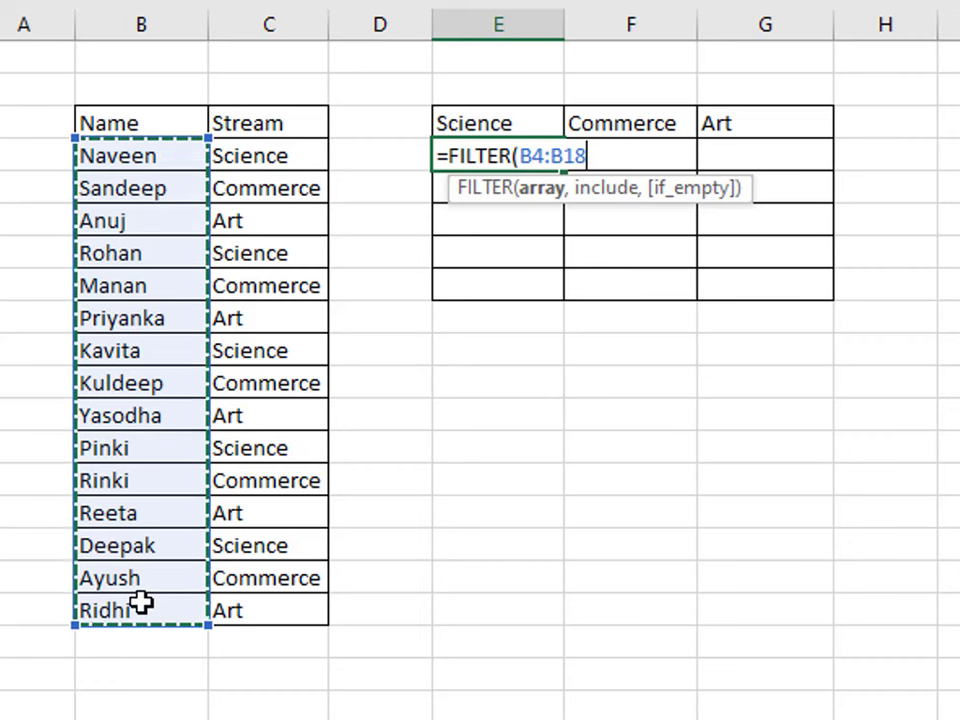
key("F4")
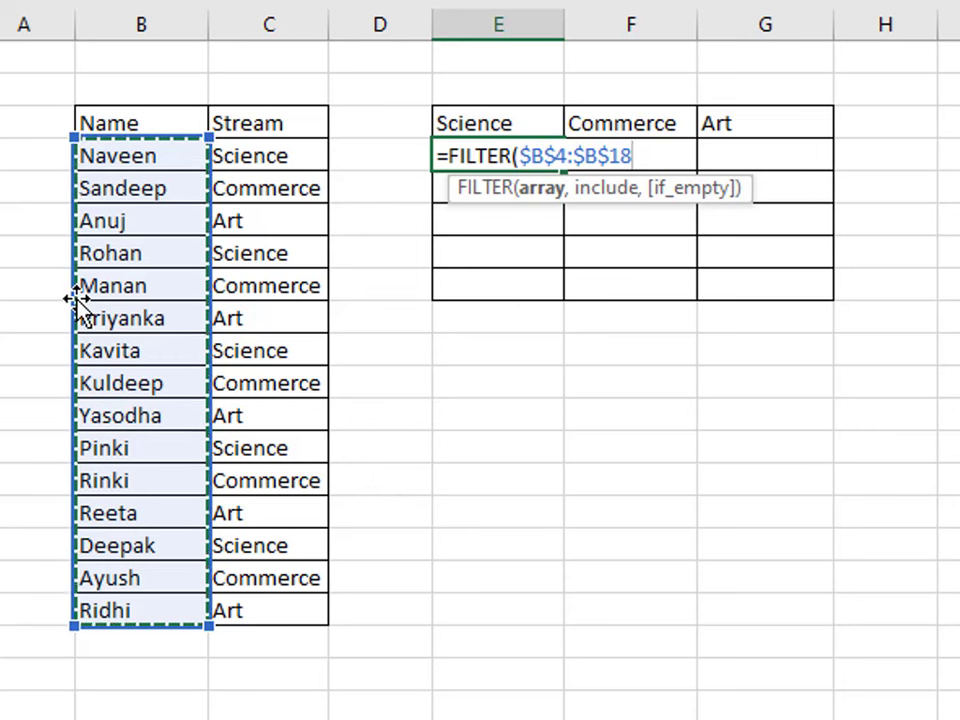
- Add the condition $C$4:$C$18=E3 and close the formula so the Science names spill down
type(",")
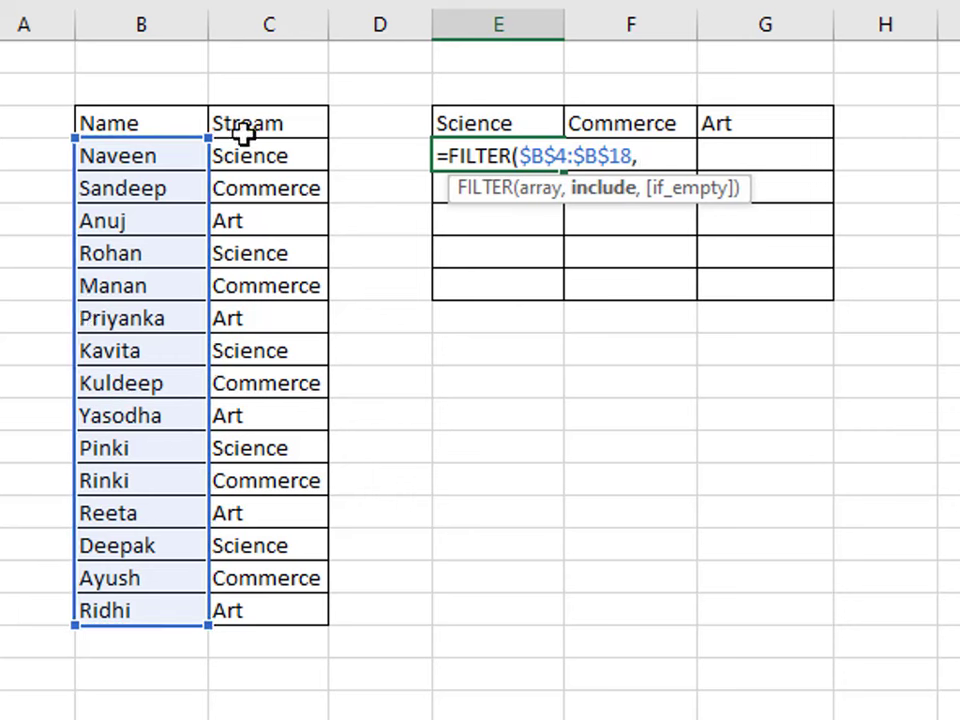
left_click(257, 154)
left_click_drag(257, 154, 250, 610)
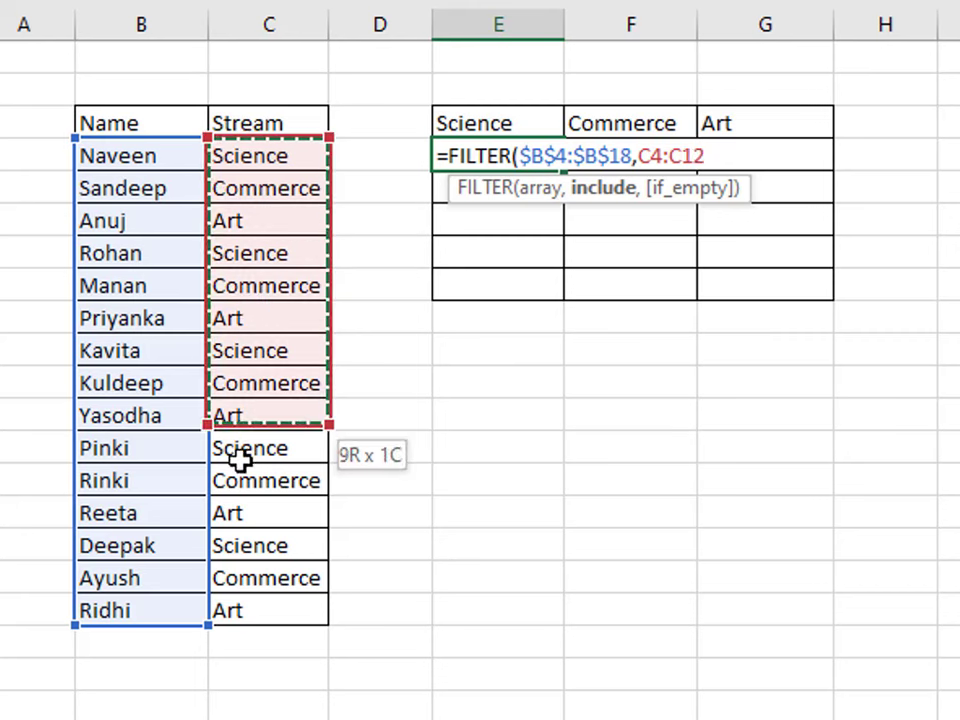
key("F4")
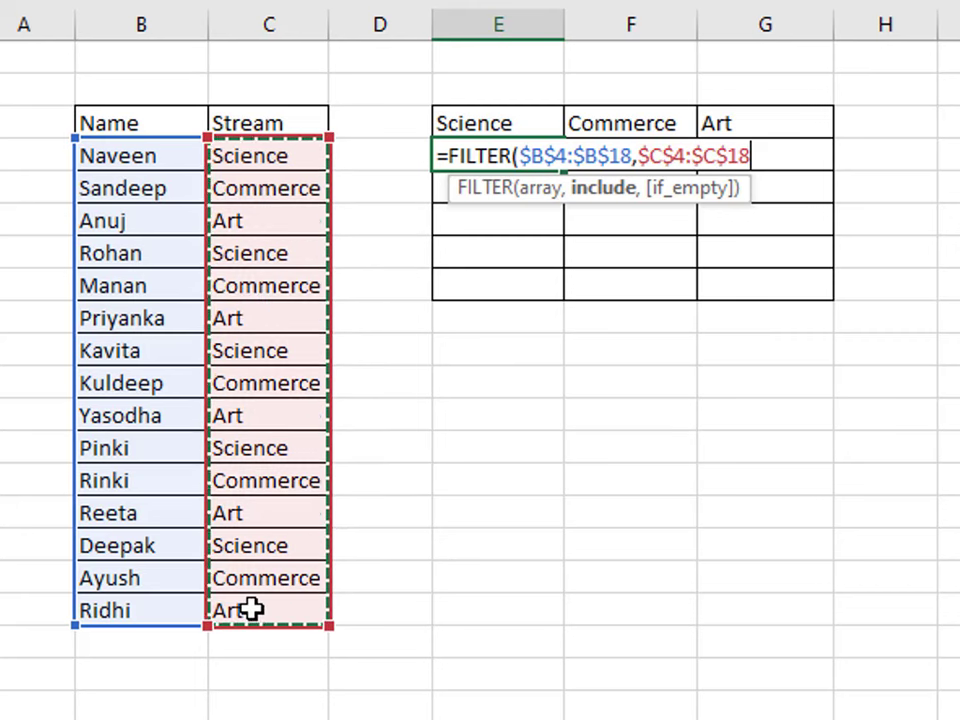
type("=")
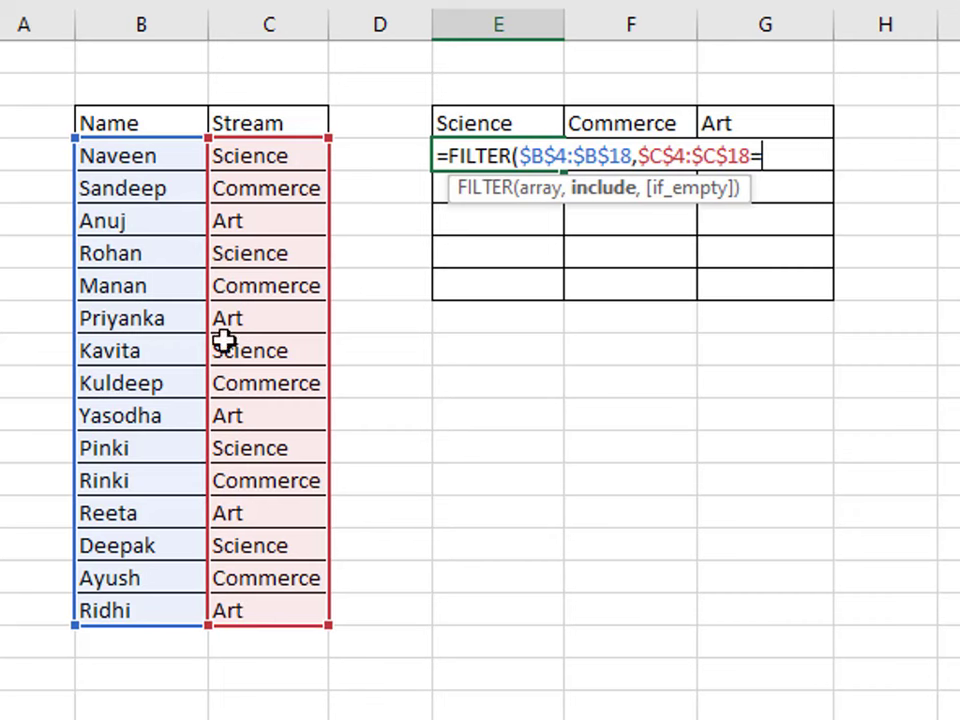
left_click(470, 113)
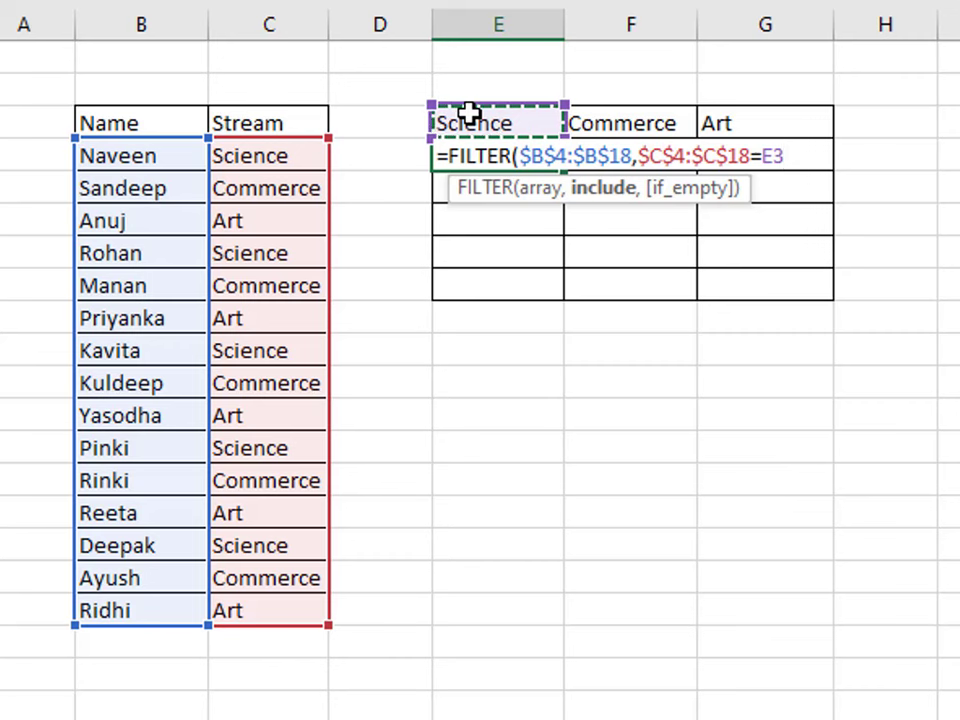
type(")")
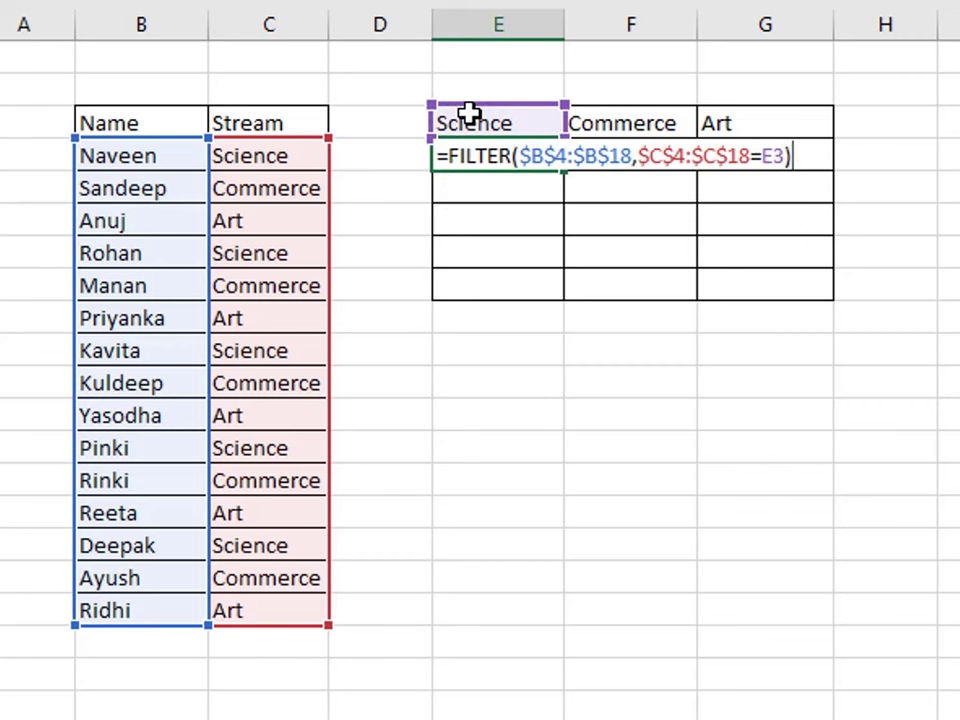
key("Return")
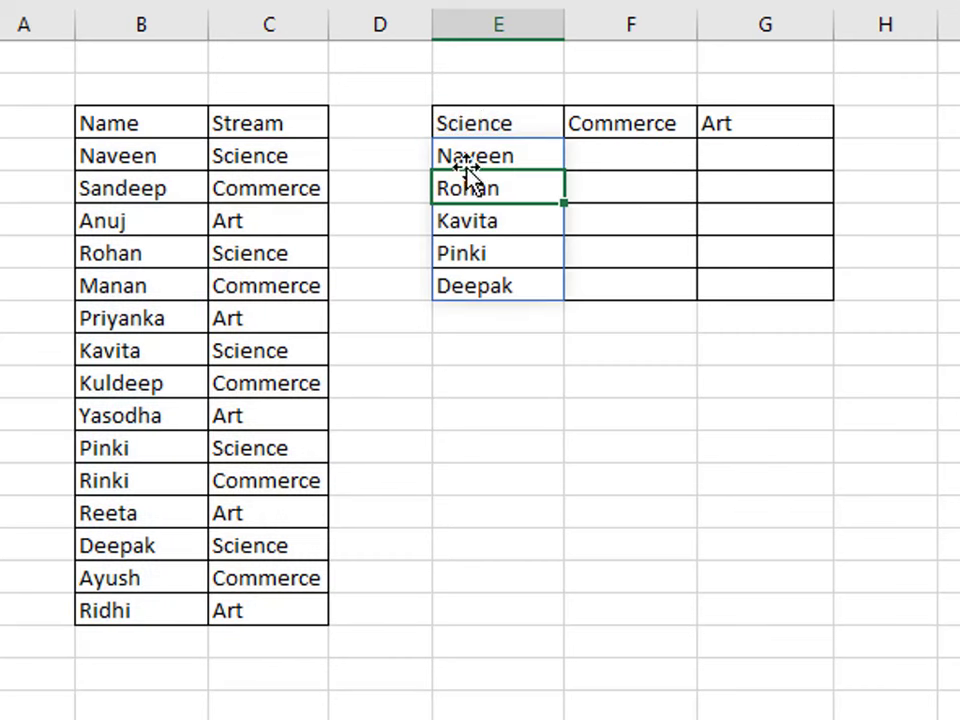
- Fill the E4:E8 FILTER formula across to the Commerce and Art columns, then deselect
left_click_drag(473, 157, 483, 297)
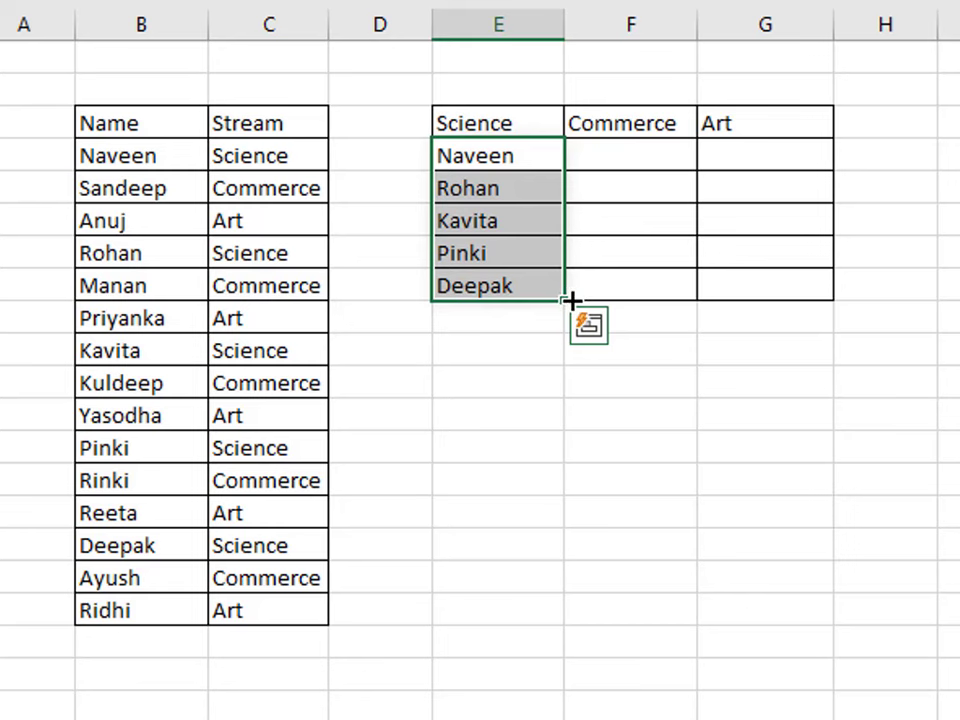
left_click_drag(573, 300, 800, 300)
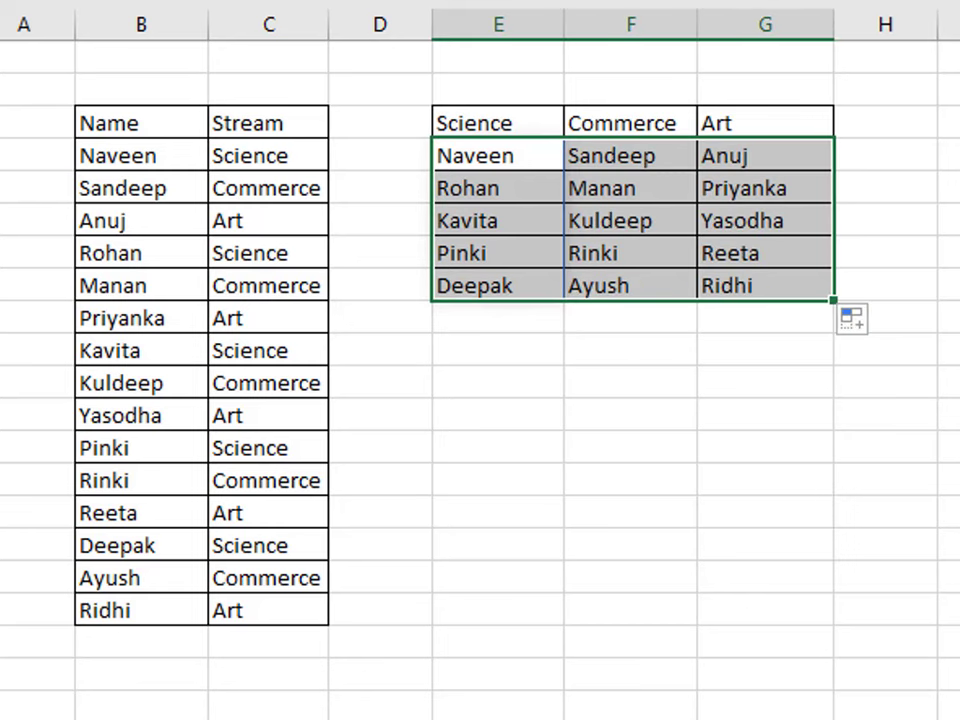
left_click(948, 285)
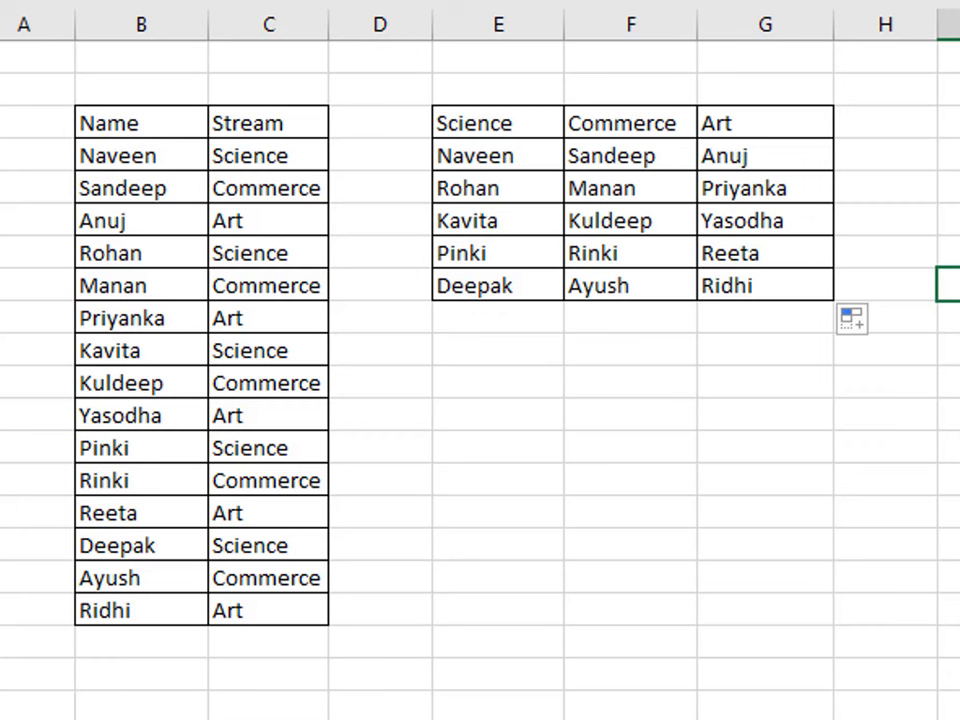
left_click(765, 446)
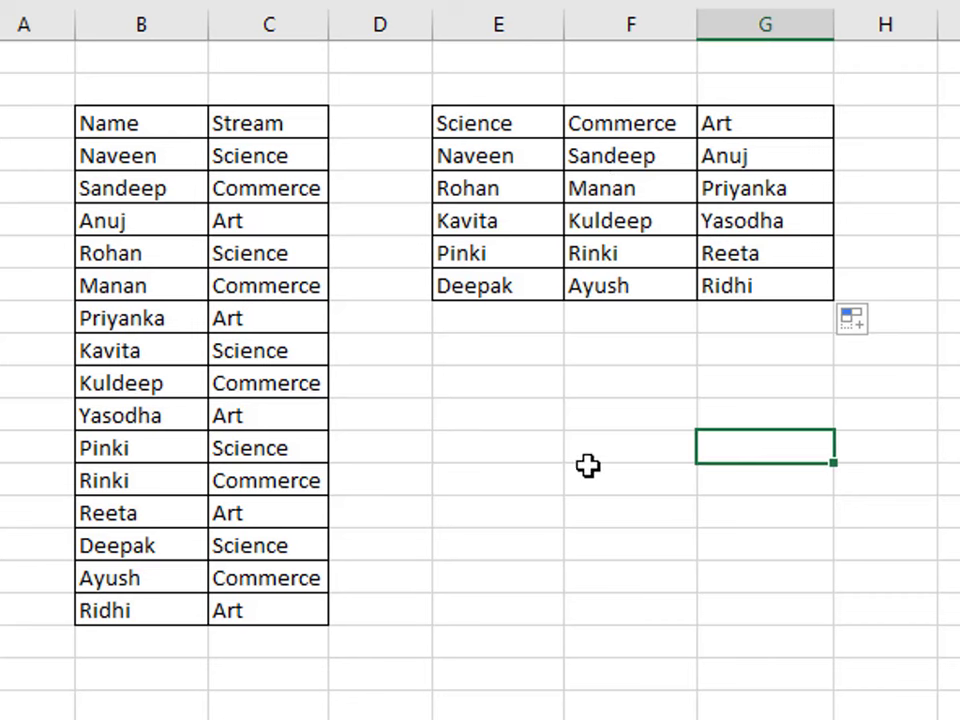
left_click(465, 445)
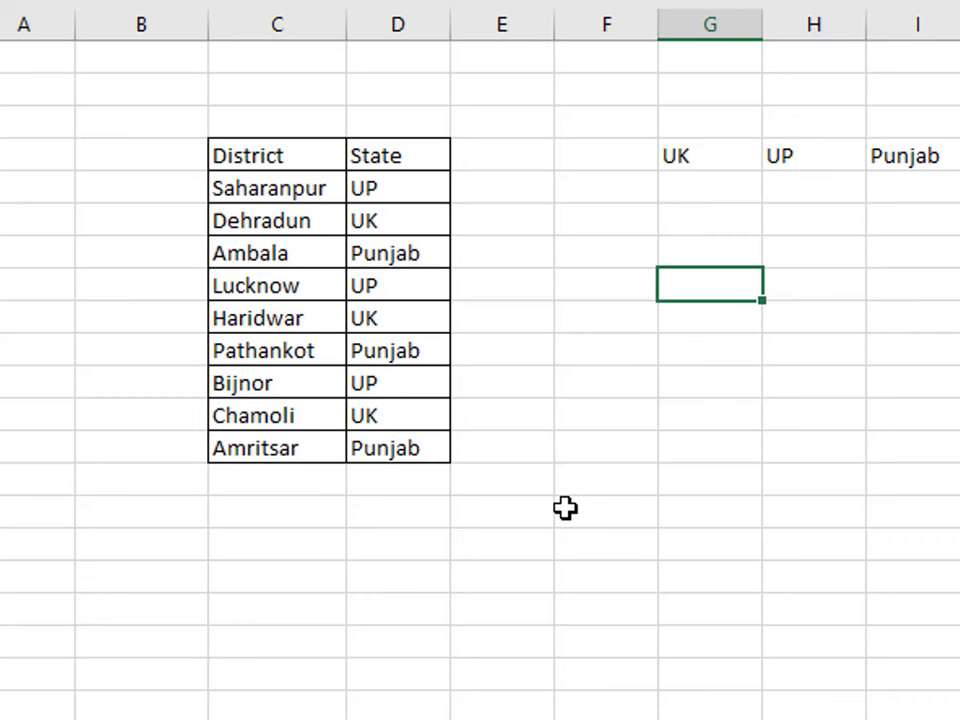
left_click(564, 508)
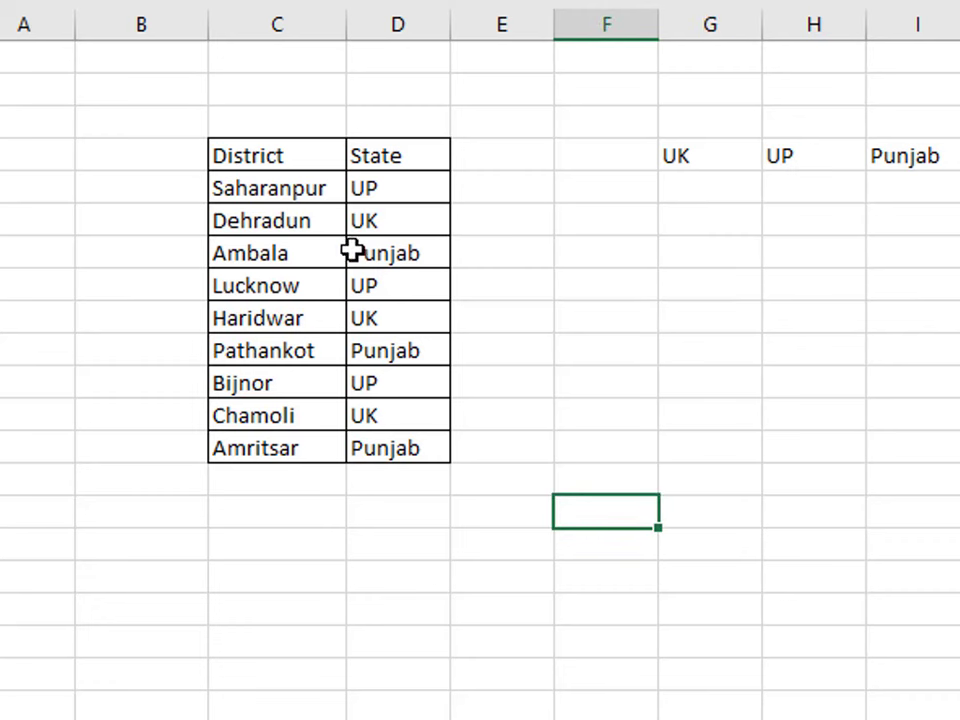
left_click(296, 160)
left_click_drag(287, 190, 272, 420)
left_click_drag(372, 188, 372, 334)
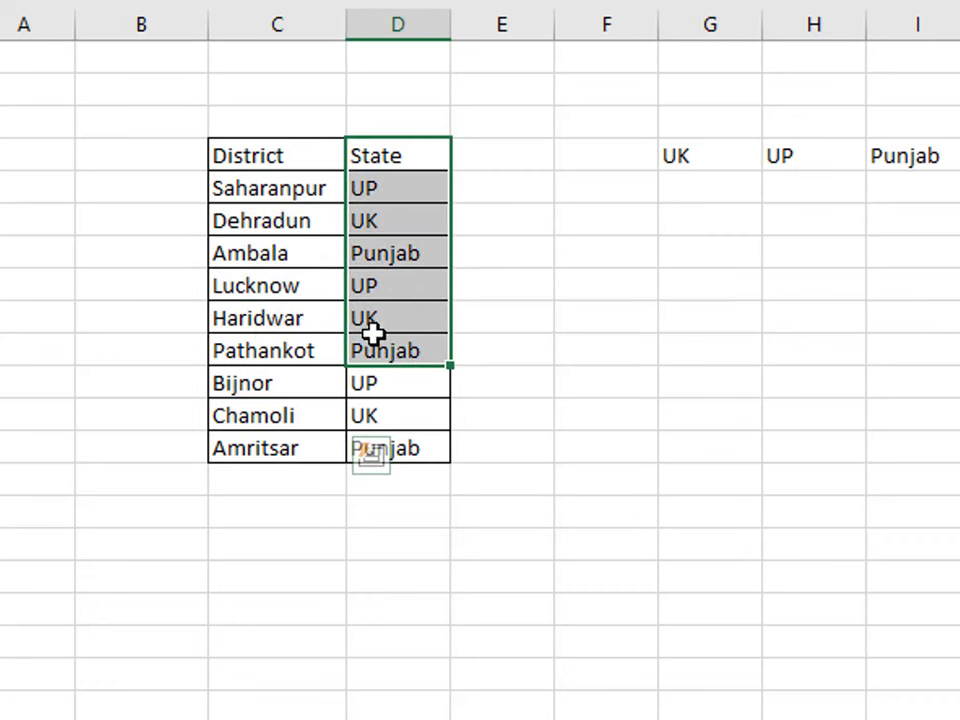
left_click(306, 195)
left_click(396, 195)
left_click(339, 215)
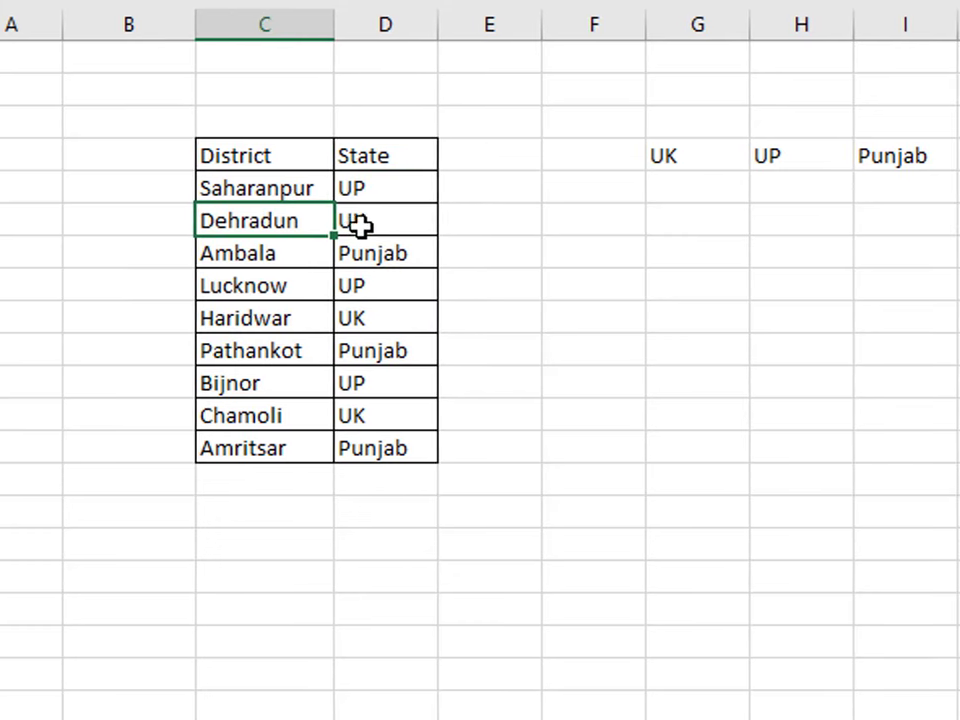
left_click(359, 224)
left_click(150, 248)
left_click(285, 255)
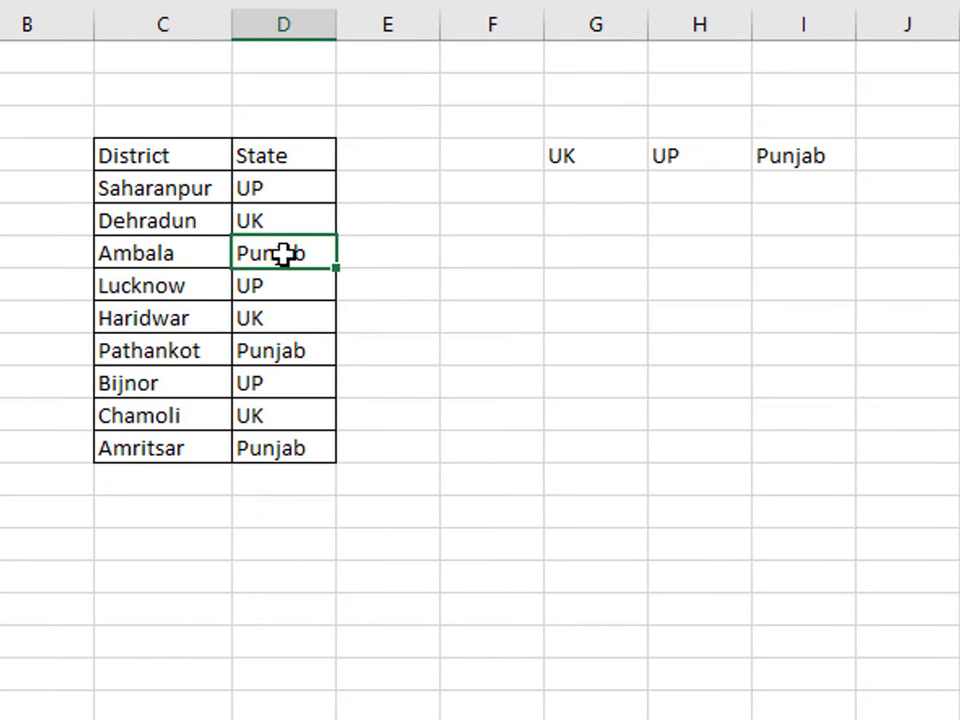
left_click(195, 285)
left_click(283, 290)
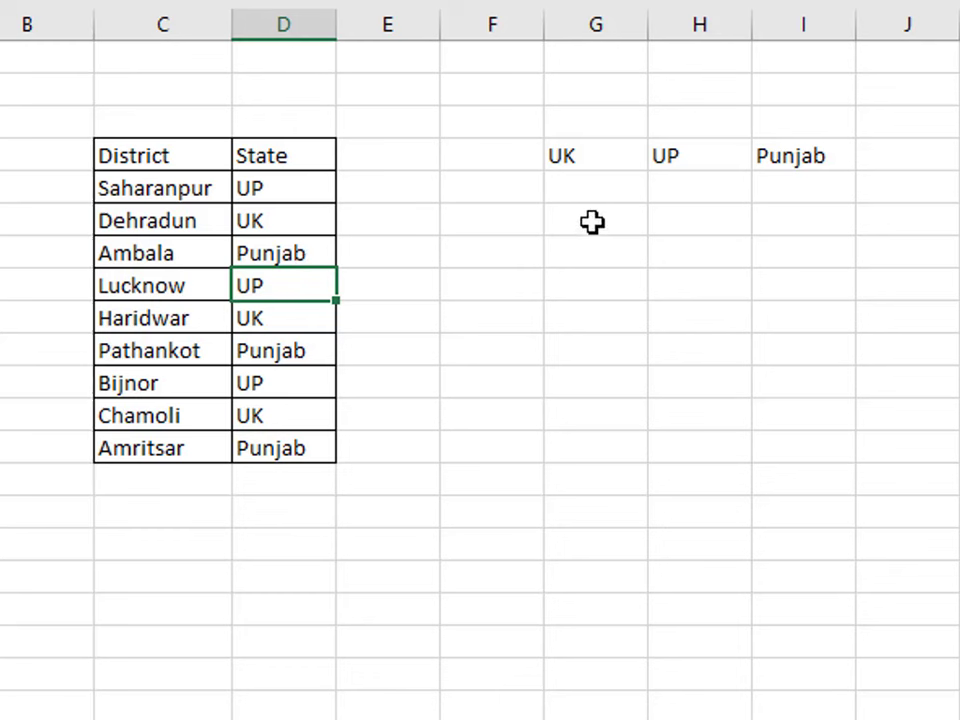
left_click_drag(583, 182, 585, 358)
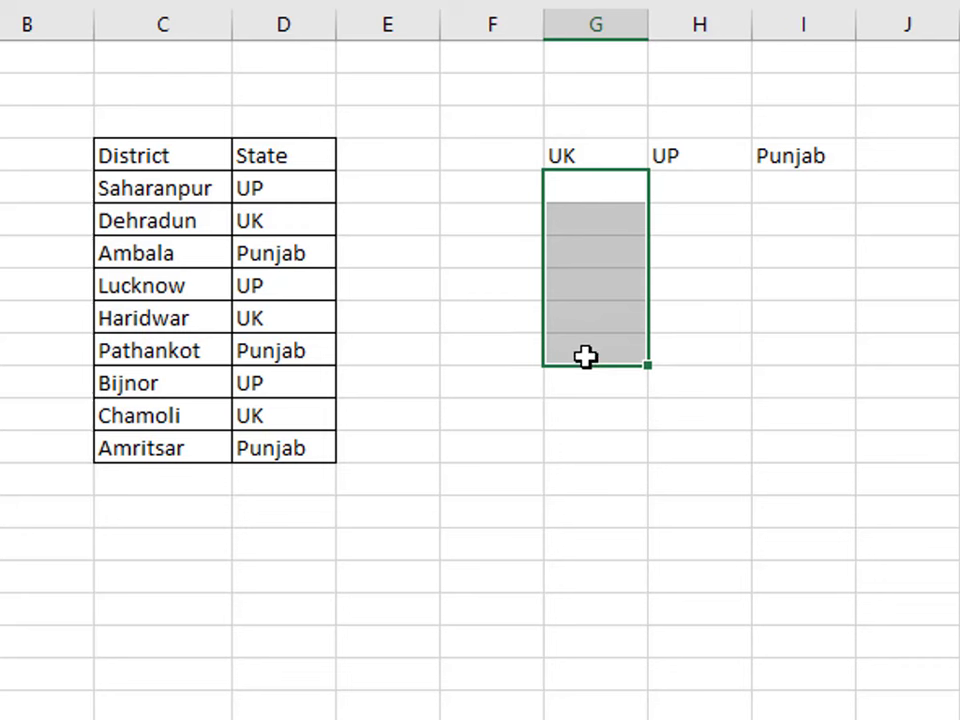
left_click_drag(669, 190, 686, 358)
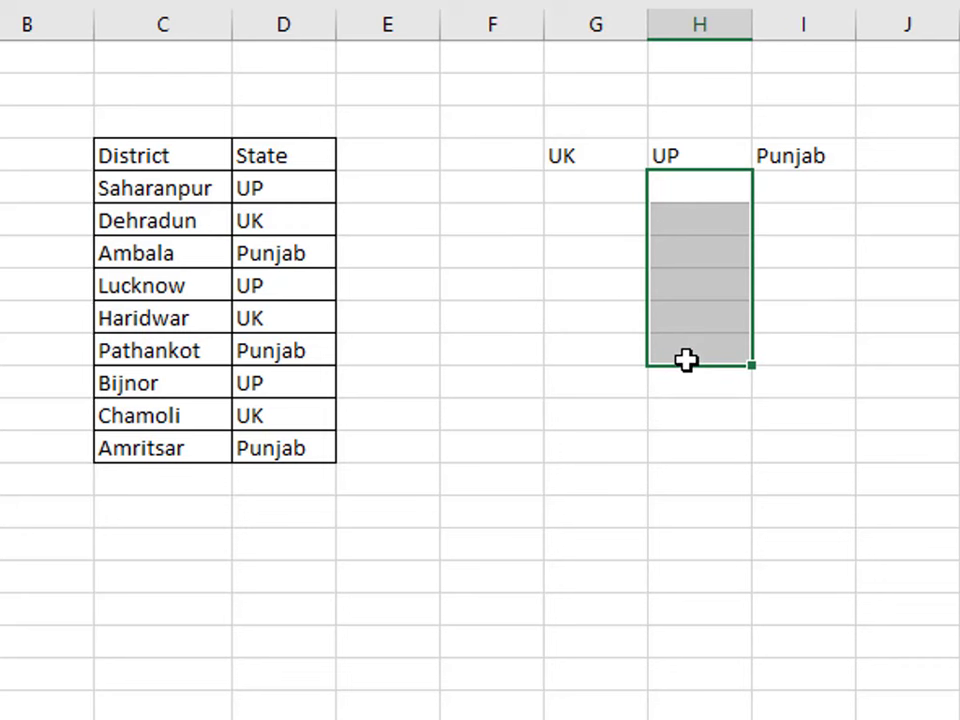
left_click_drag(816, 186, 818, 397)
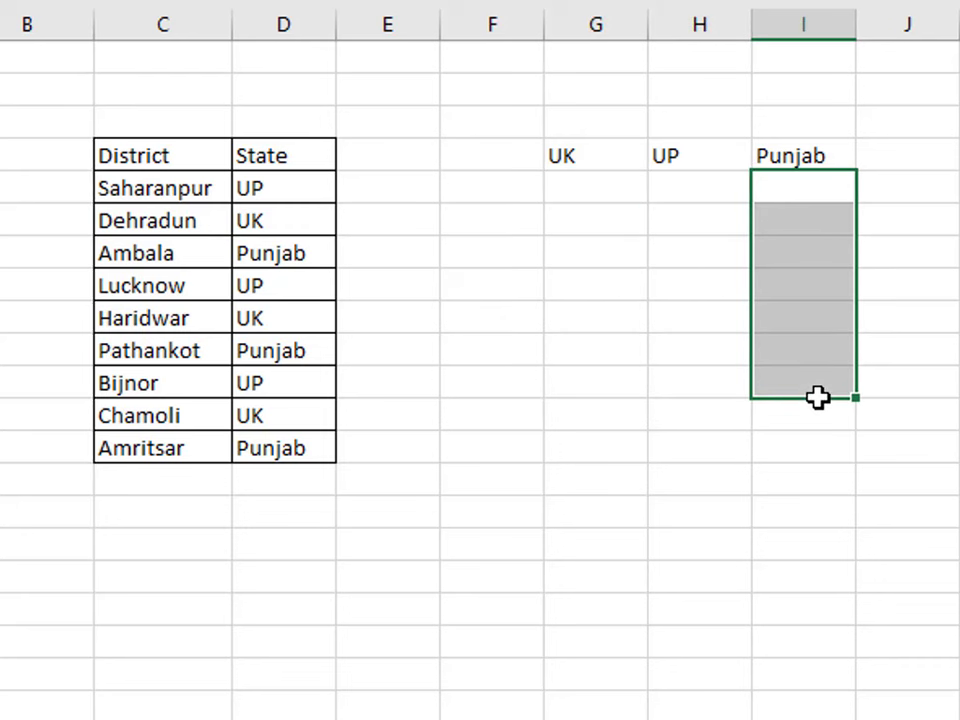
- In G5, enter =FILTER($C$5:$C$13,$D$5:$D$13=G4) to list Dehradun, Haridwar and Chamoli
left_click(589, 183)
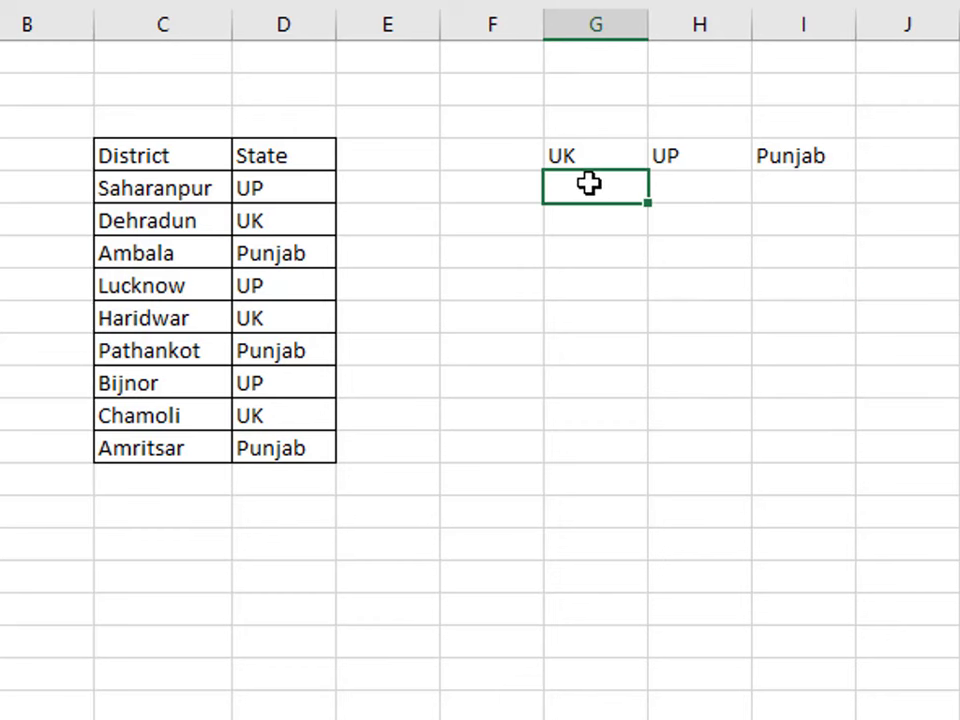
type("=f")
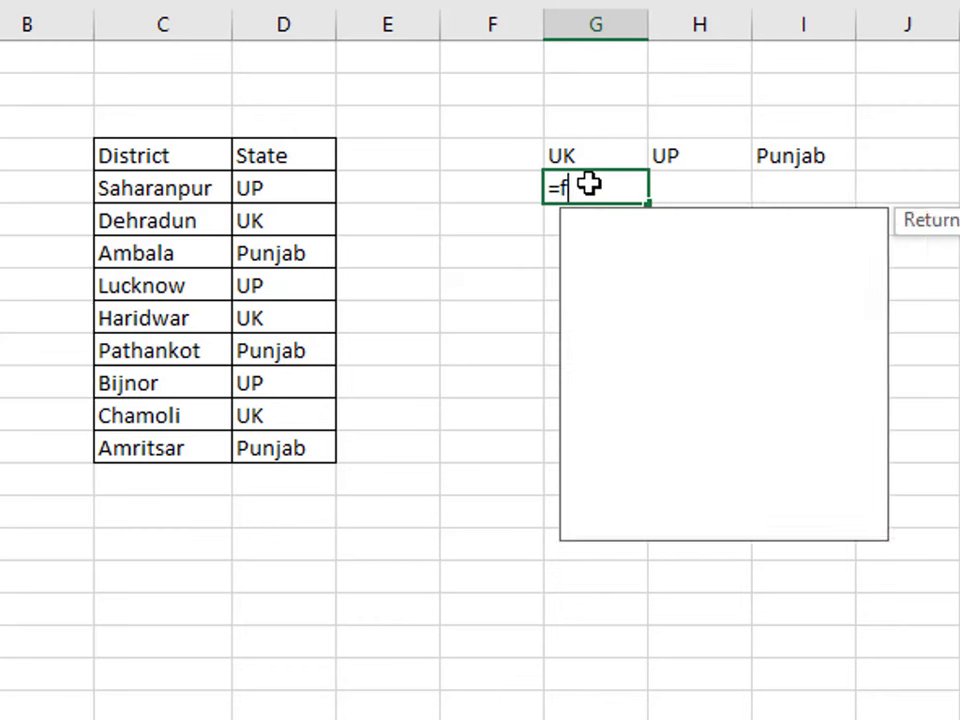
type("i")
key("Tab")
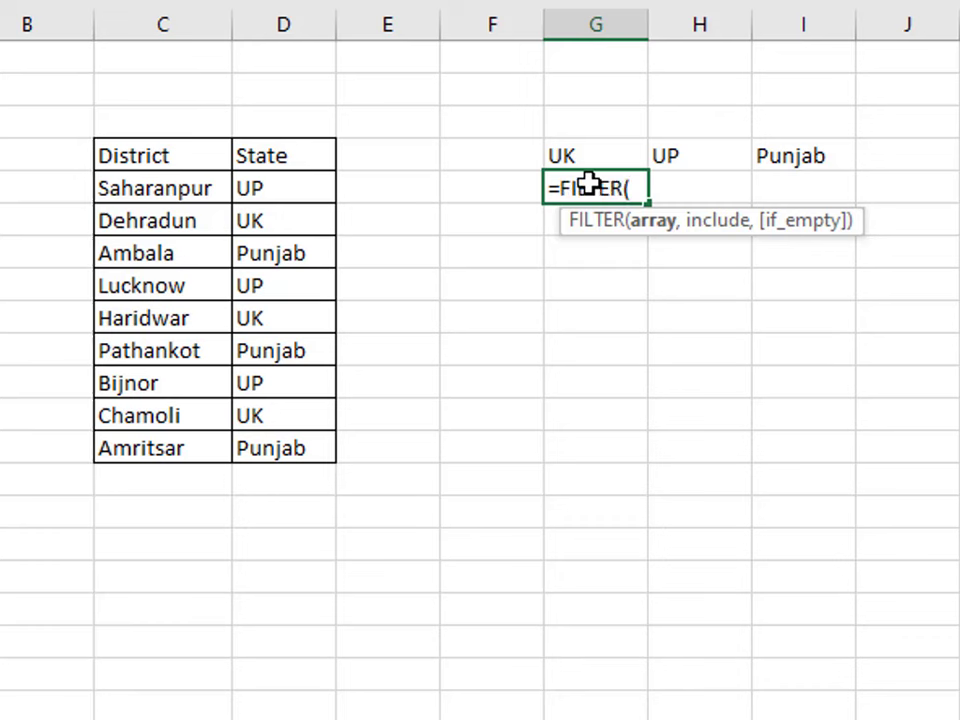
left_click_drag(137, 189, 130, 433)
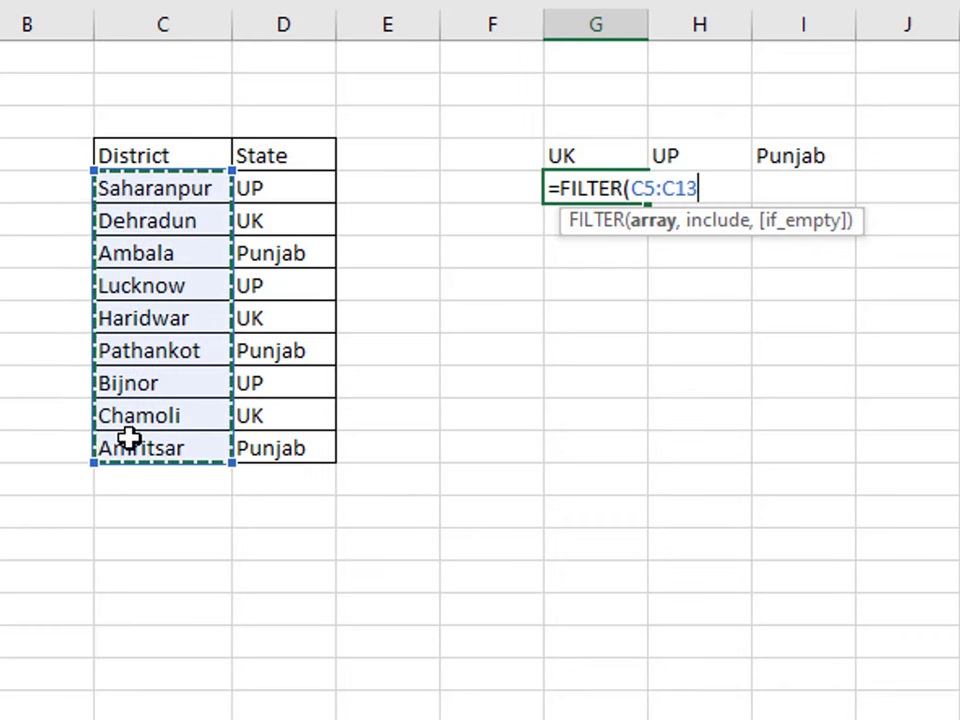
key("F4")
type("$C$13,")
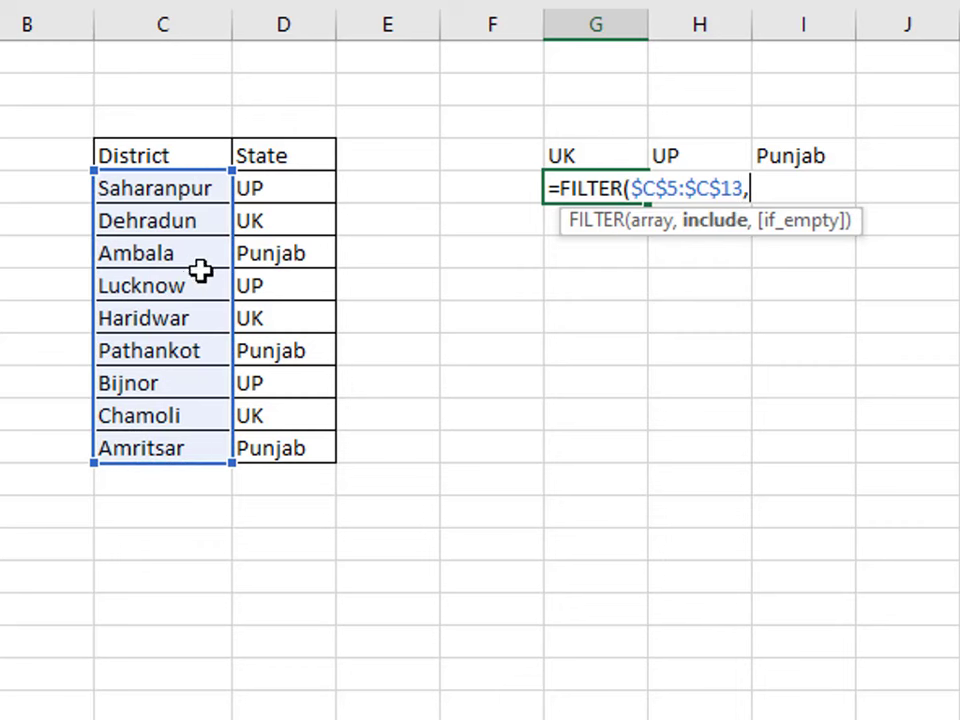
left_click_drag(277, 188, 277, 446)
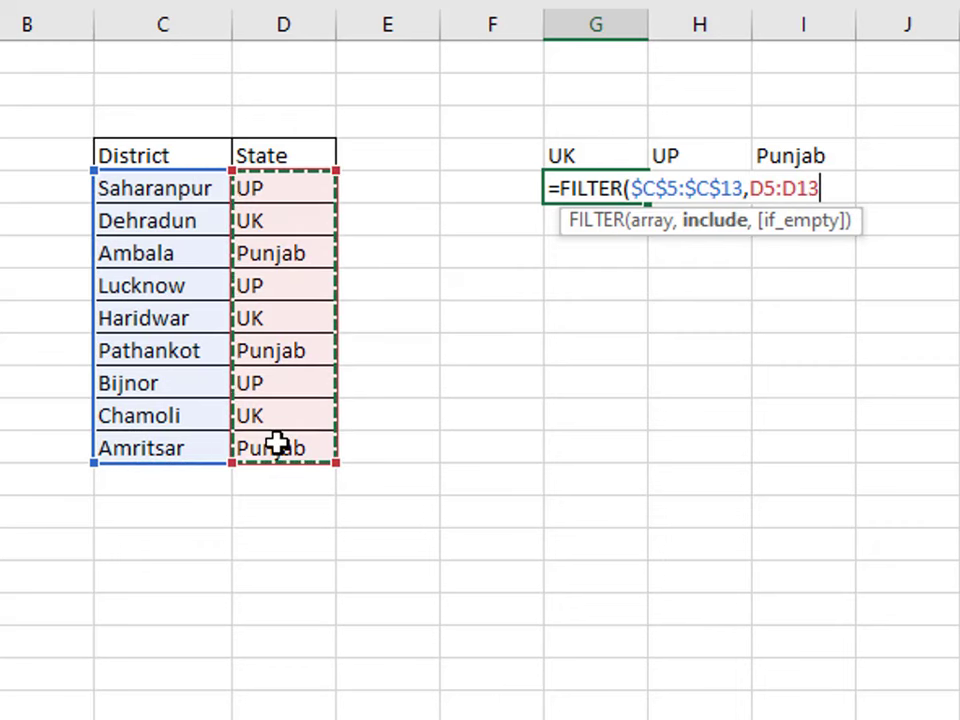
key("F4")
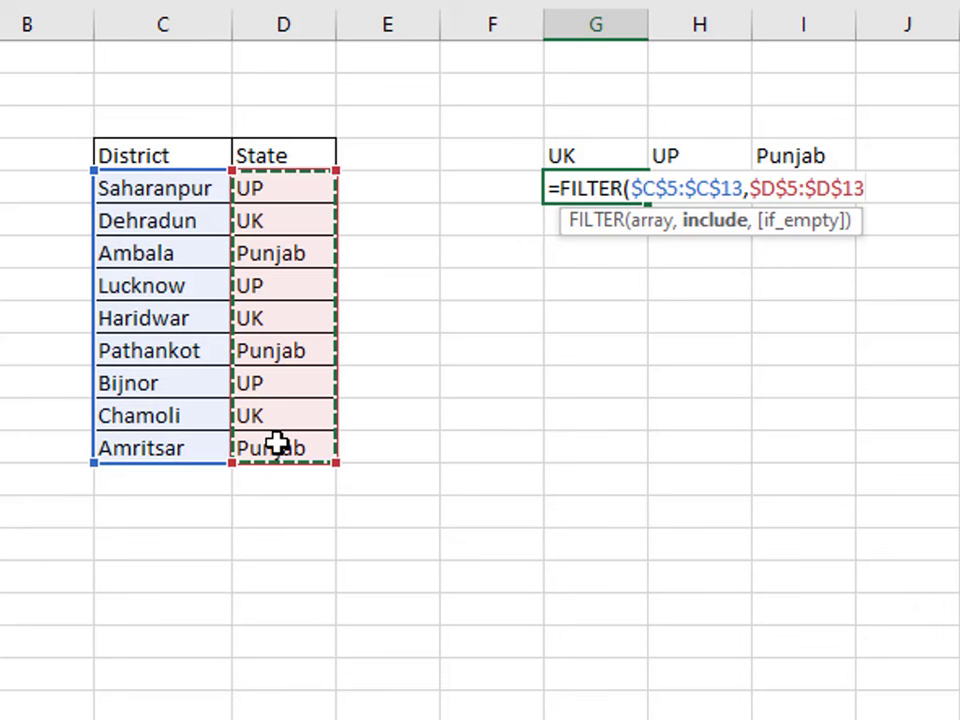
type("=")
left_click(560, 144)
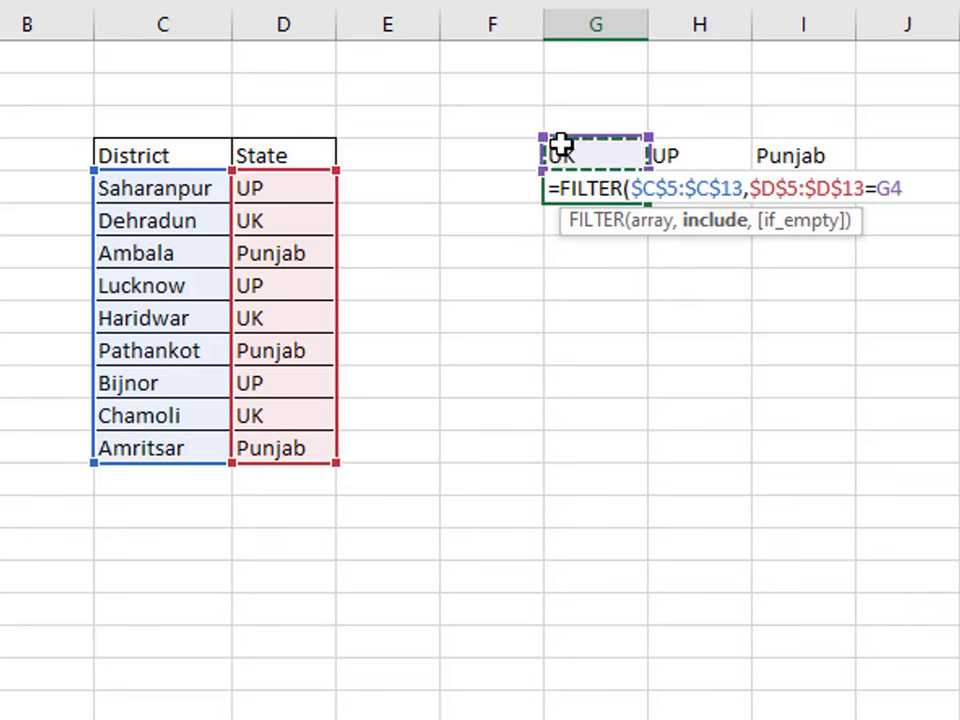
type(")")
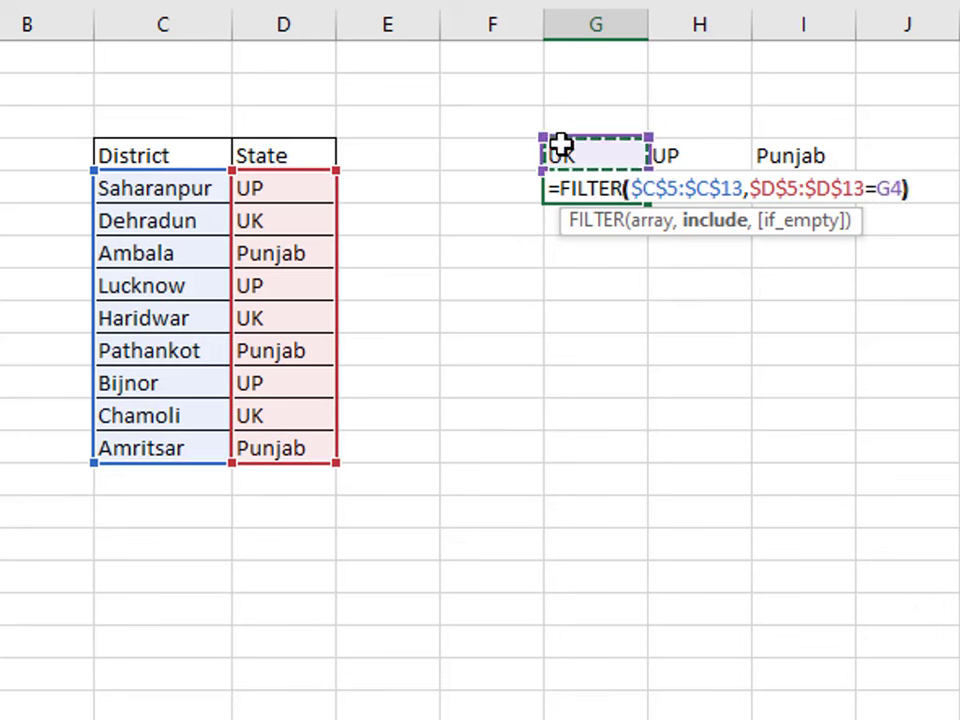
key("Return")
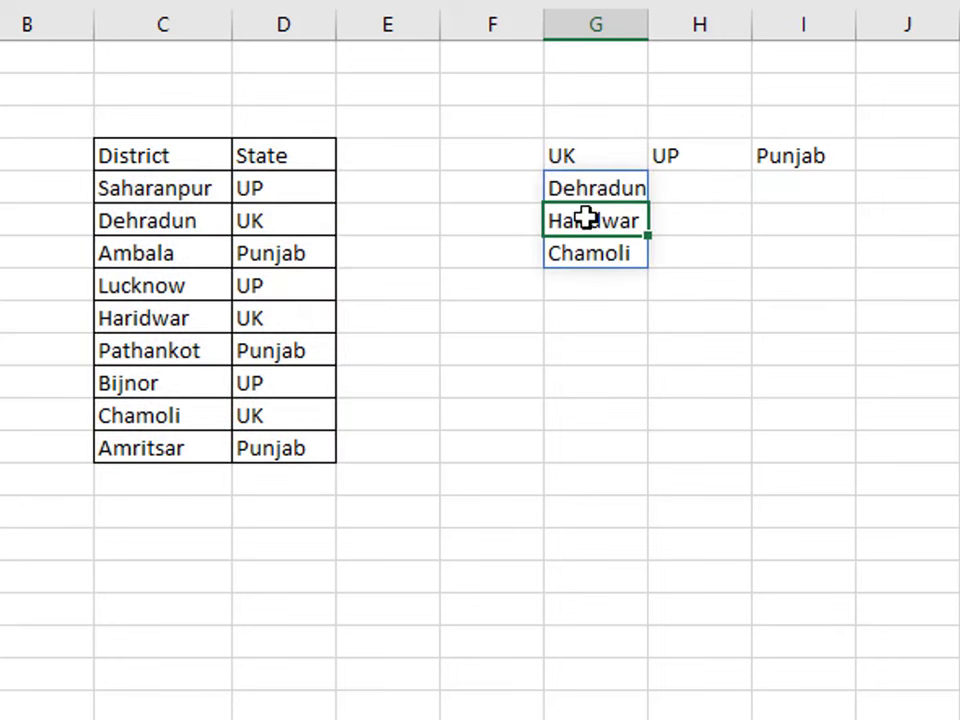
- Check the UK heading and its spilled results Dehradun, Haridwar and Chamoli
left_click(586, 160)
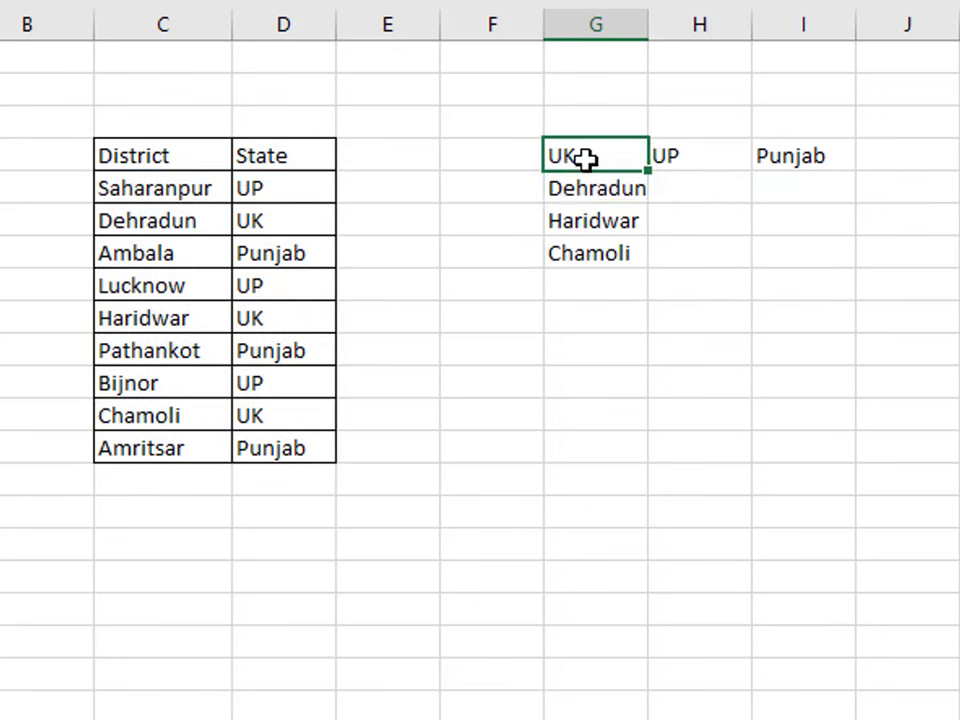
left_click(581, 190)
left_click(581, 214)
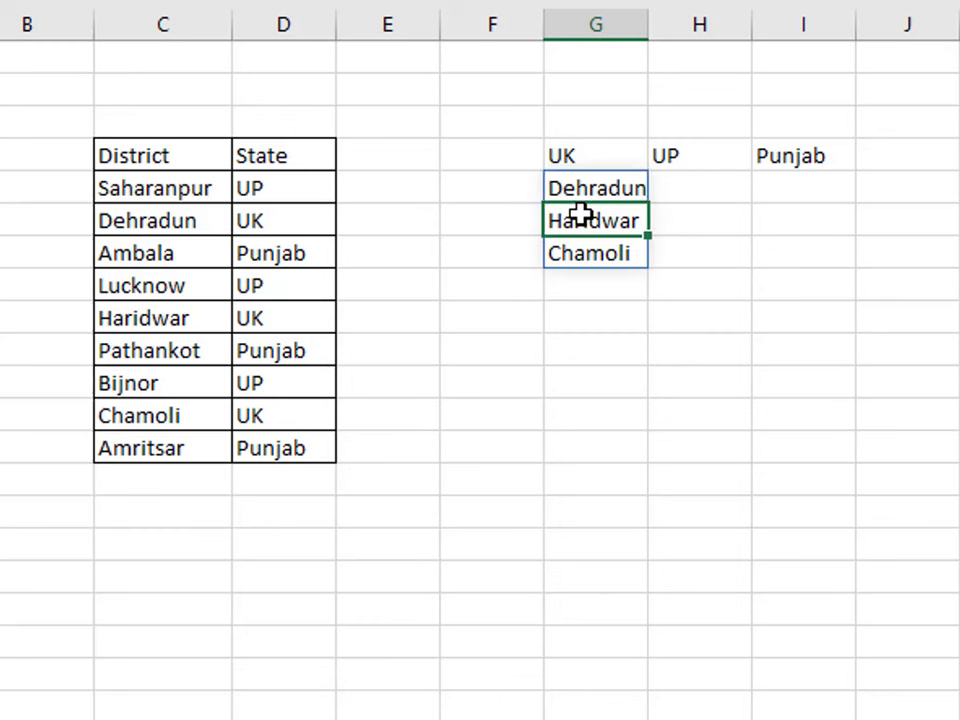
left_click(580, 260)
left_click(587, 192)
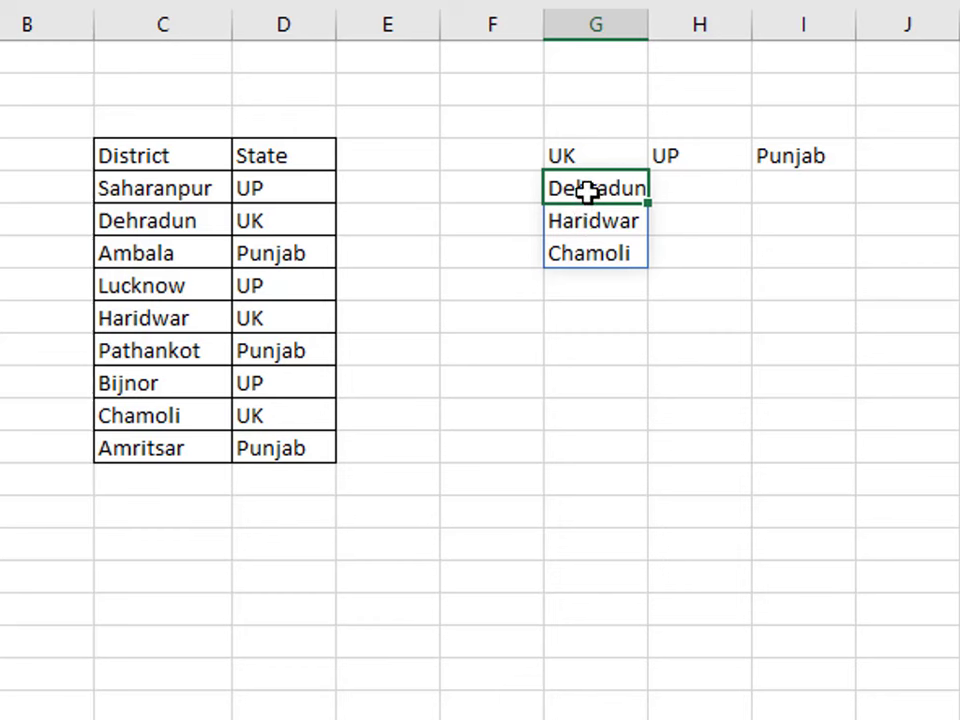
- Fill the G5:G7 formula across to the UP and Punjab columns
left_click_drag(587, 192, 585, 252)
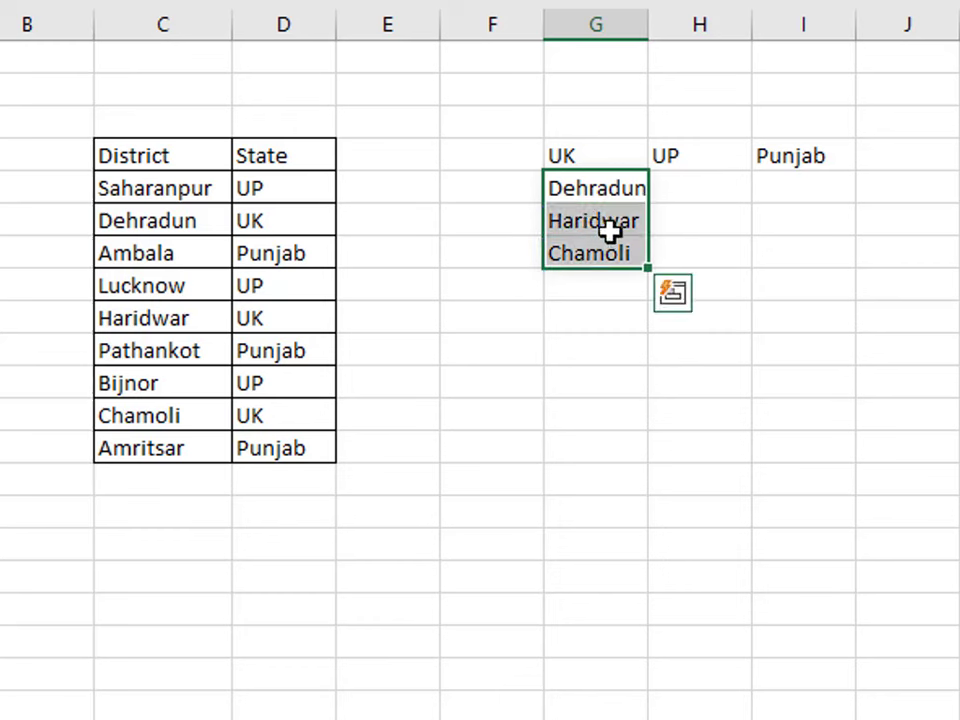
left_click_drag(676, 267, 744, 267)
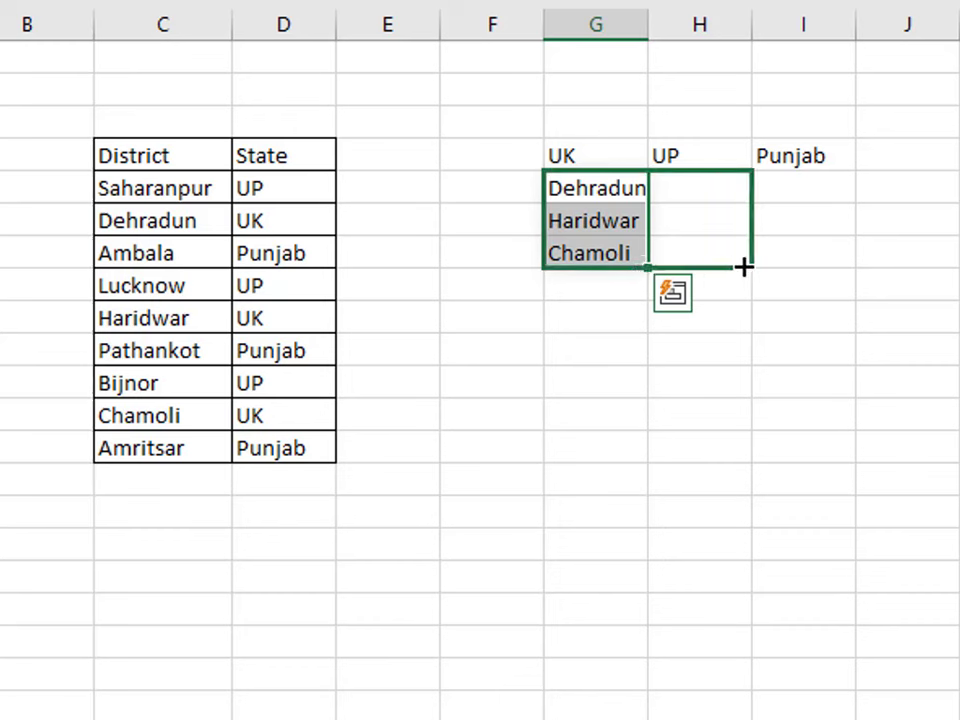
left_click_drag(810, 268, 827, 268)
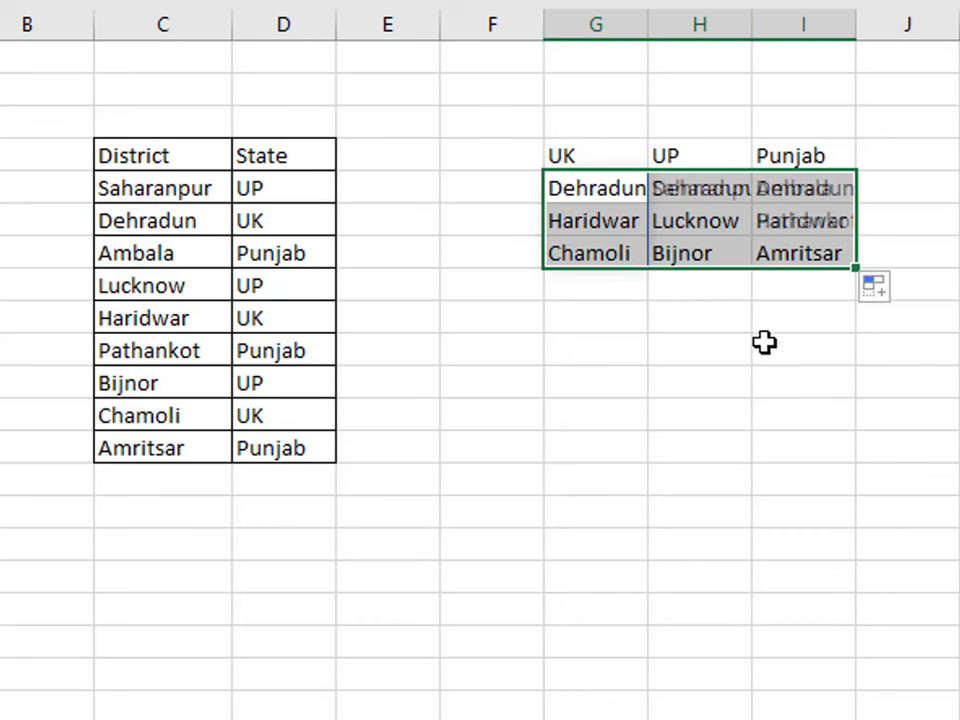
left_click(707, 411)
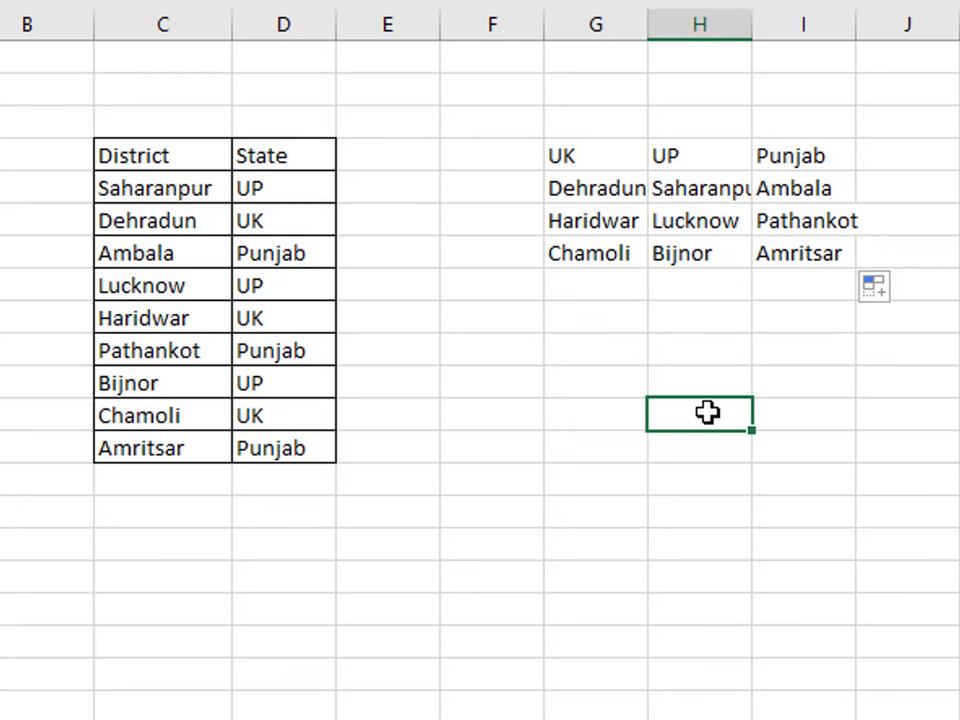